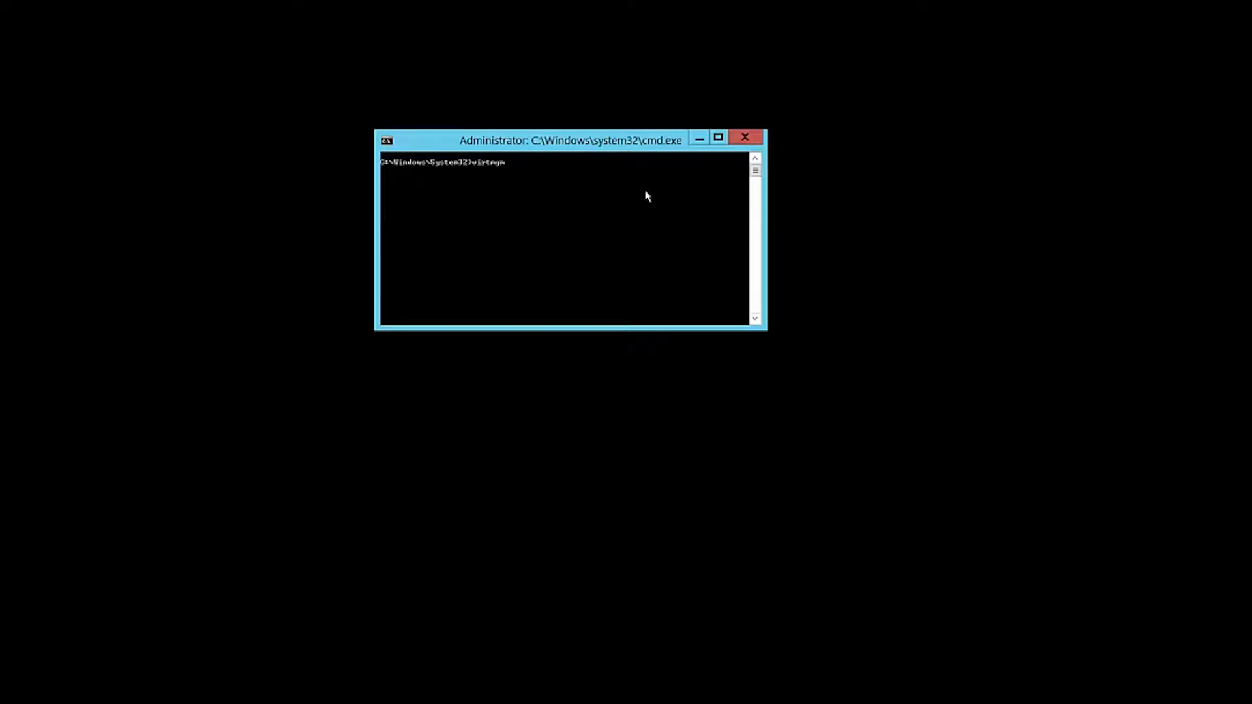
Launch Hyper-V Manager from the command prompt with virtmgmt.msc and enlarge its window
key(Return)
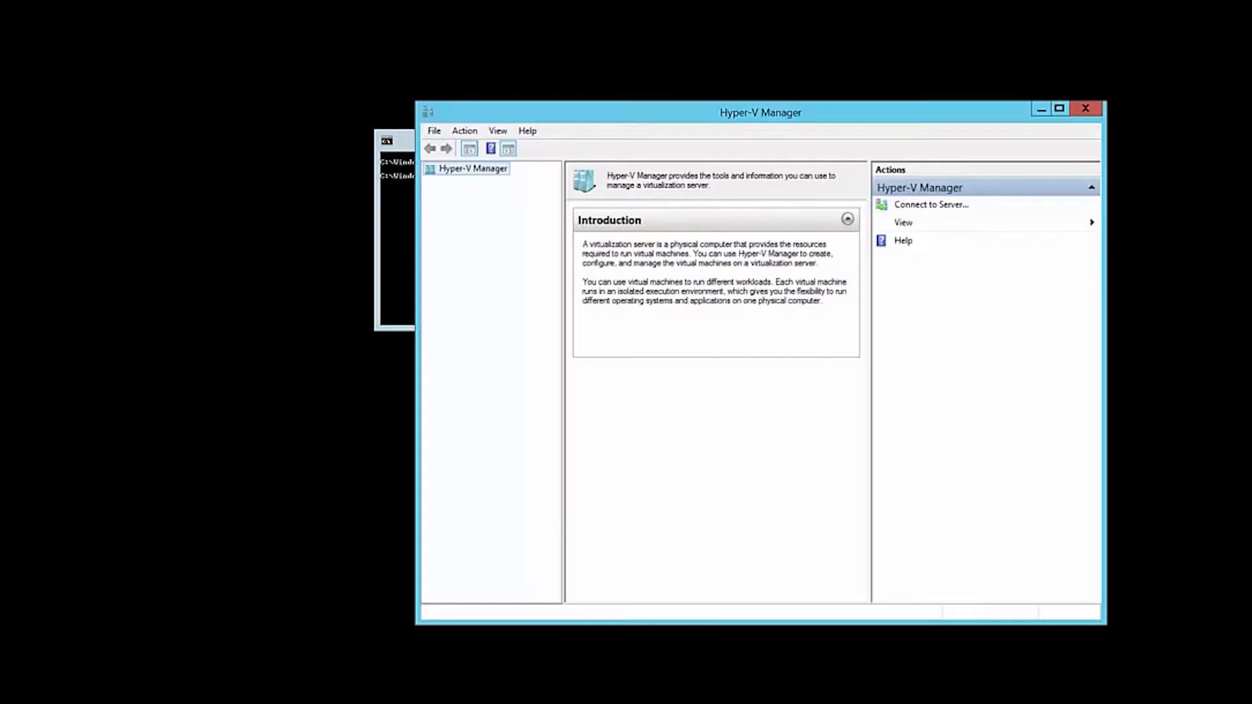
click(1094, 111)
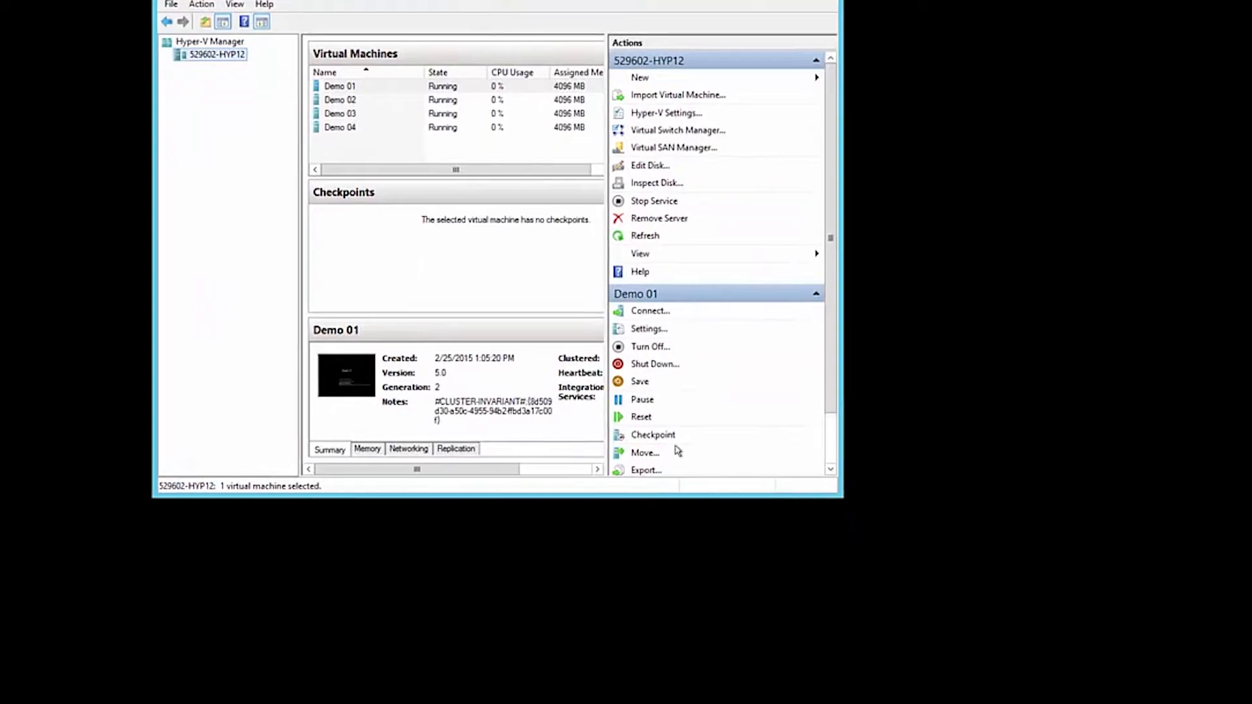
drag(830, 491, 1245, 701)
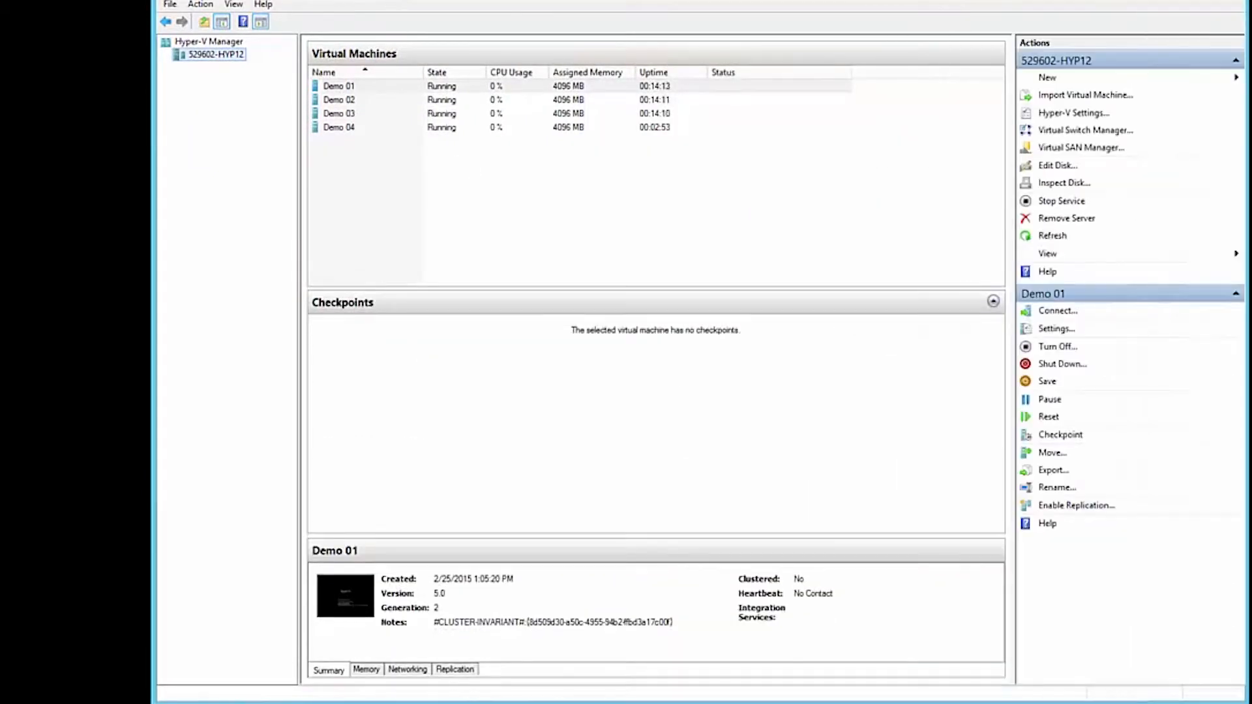
Check the hardware settings of the Demo 04 virtual machine, close them without changes, and turn the machine off
click(351, 133)
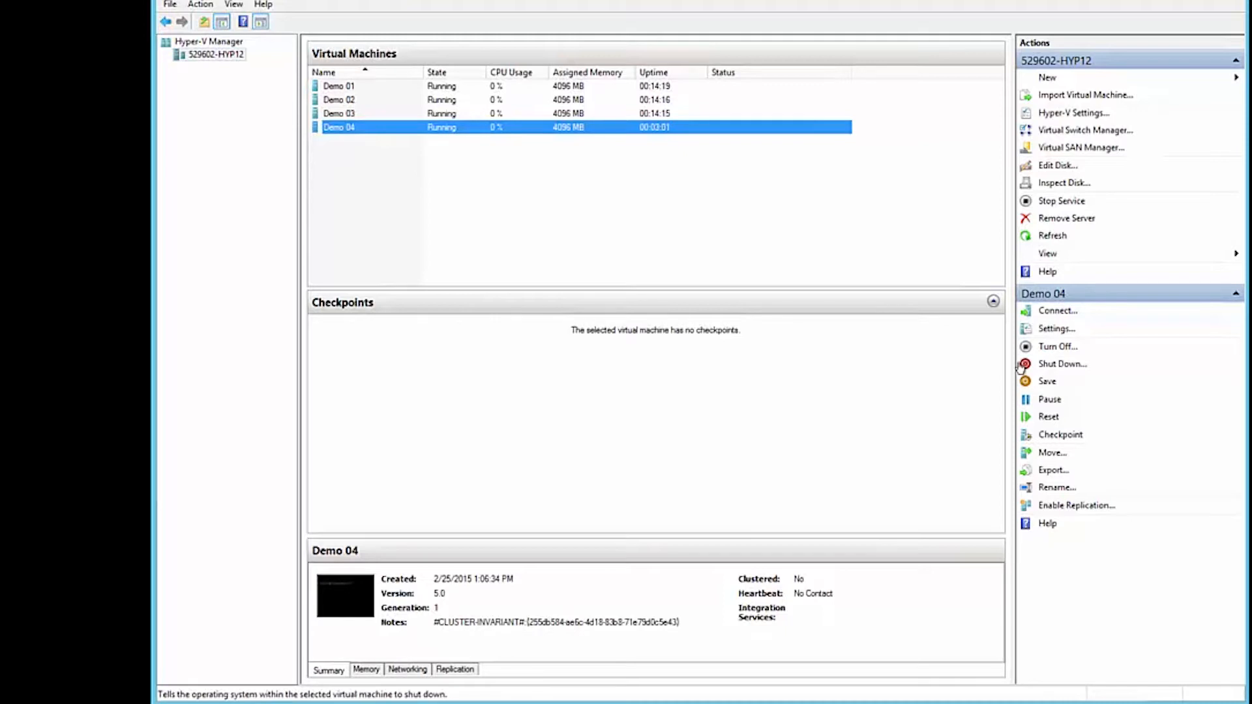
click(1057, 330)
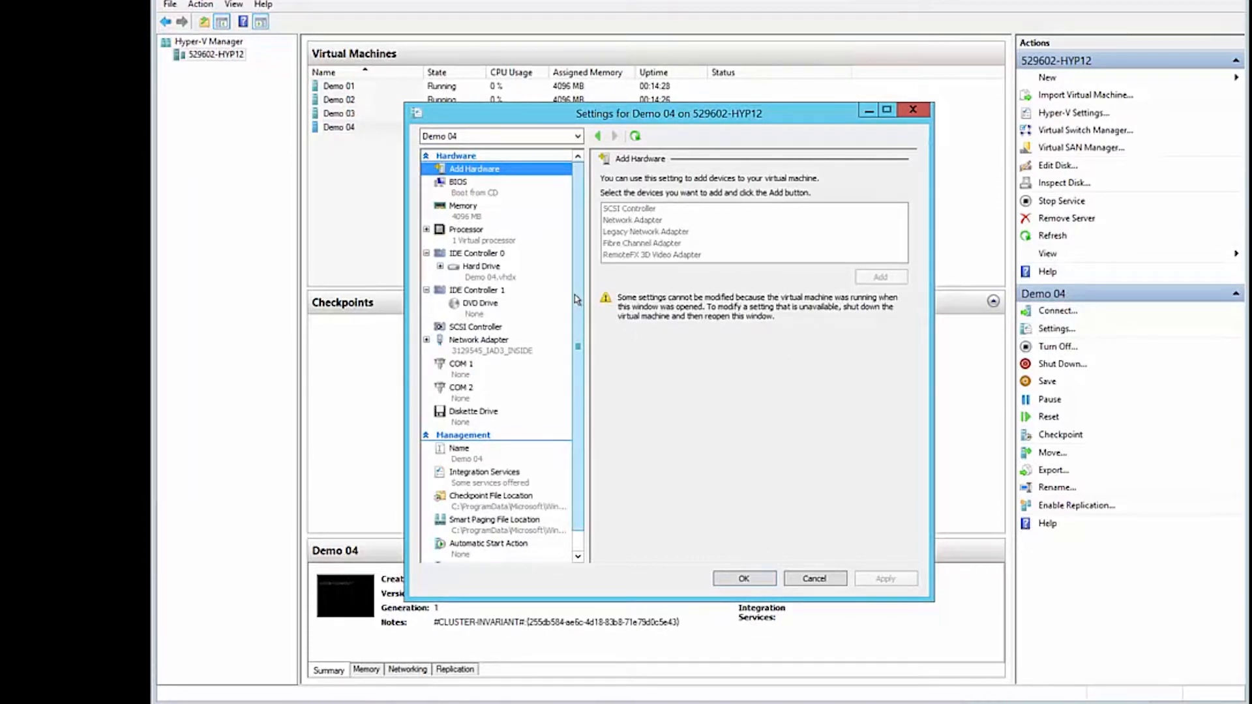
click(814, 580)
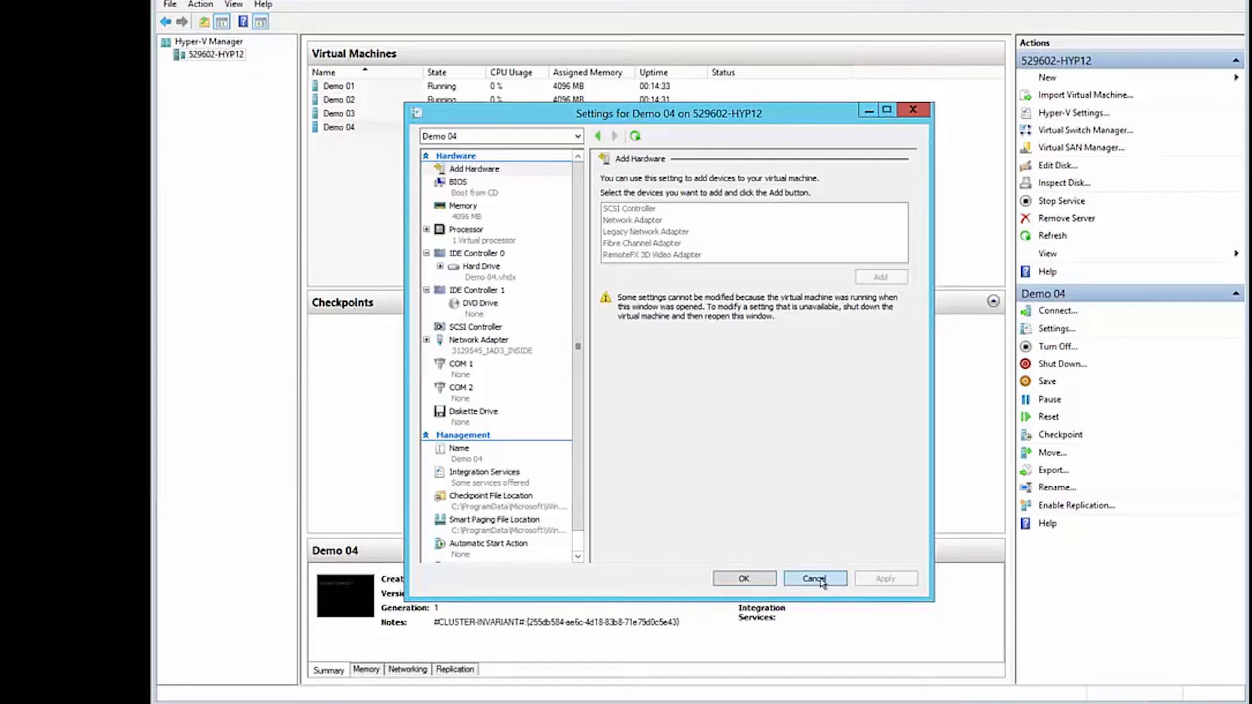
click(1053, 346)
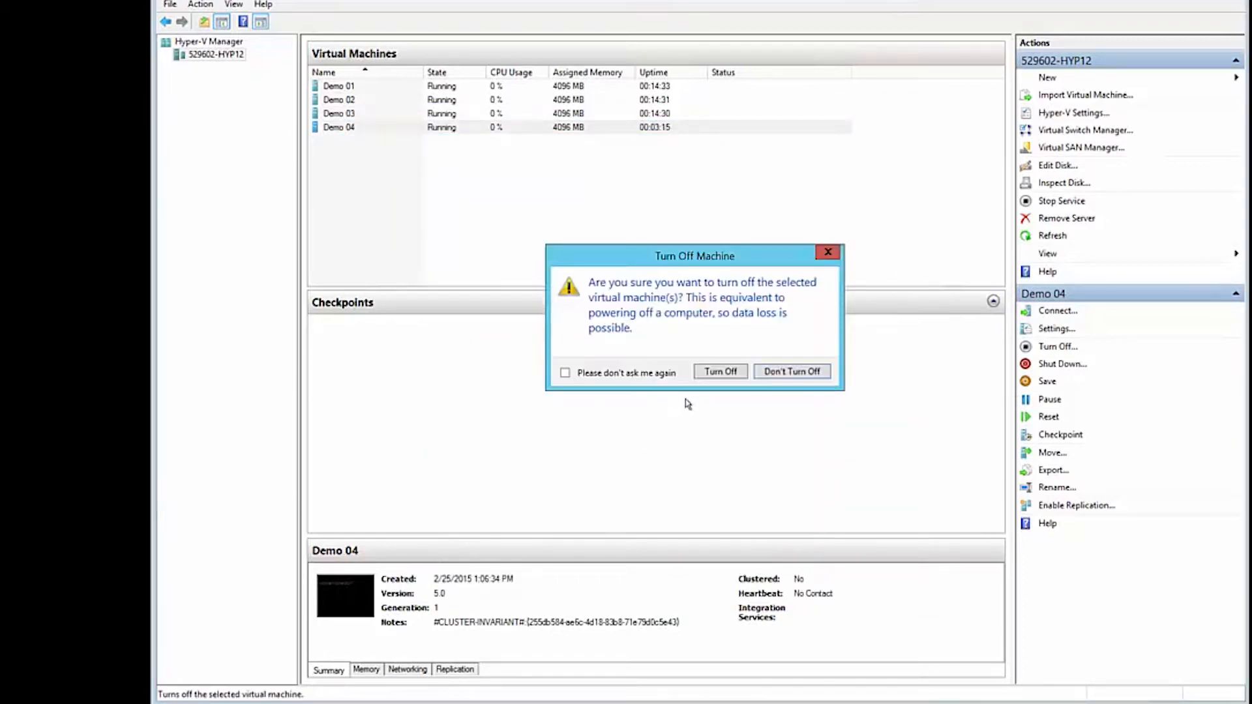
click(717, 370)
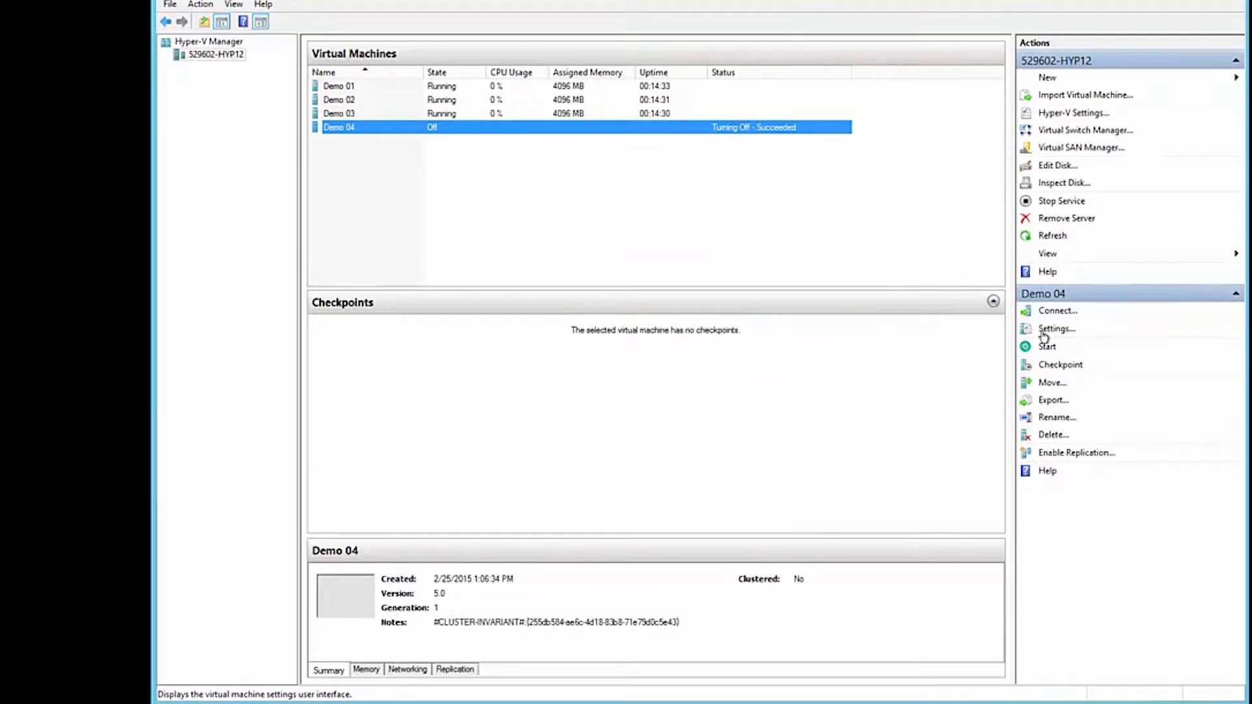
Set the startup RAM of the Demo 04 virtual machine to 8192 MB
click(1050, 330)
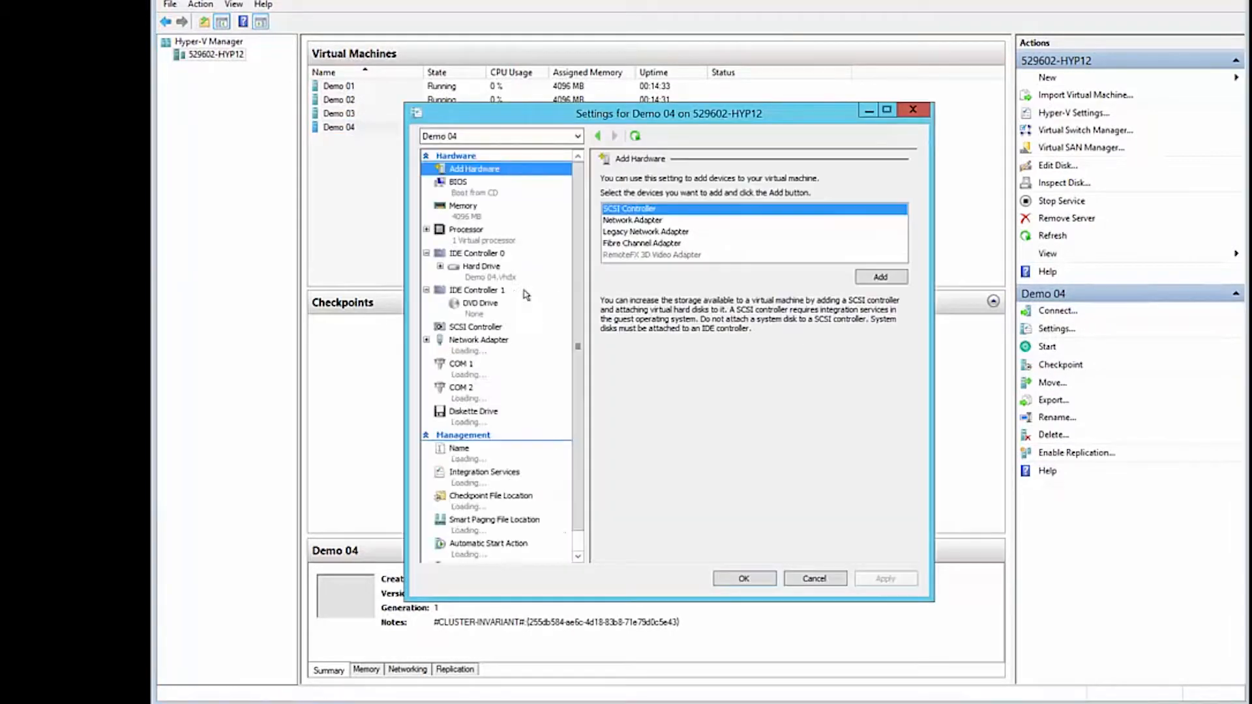
click(468, 217)
double_click(734, 208)
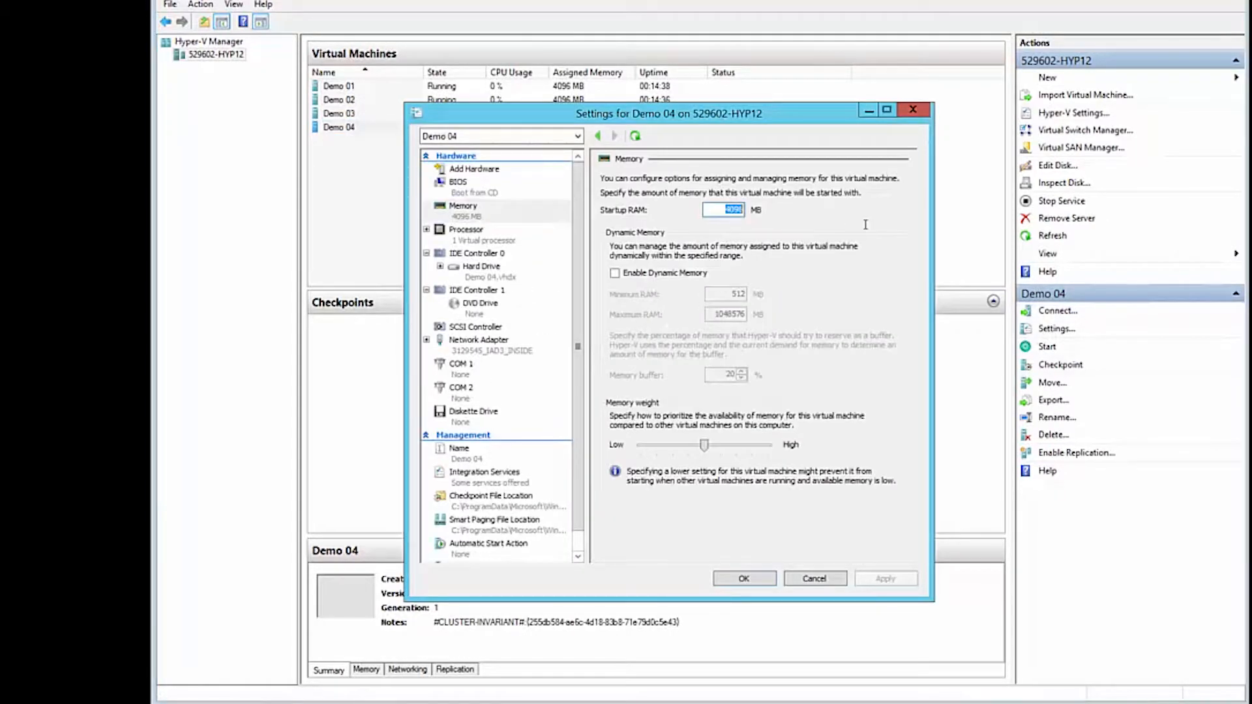
text(891)
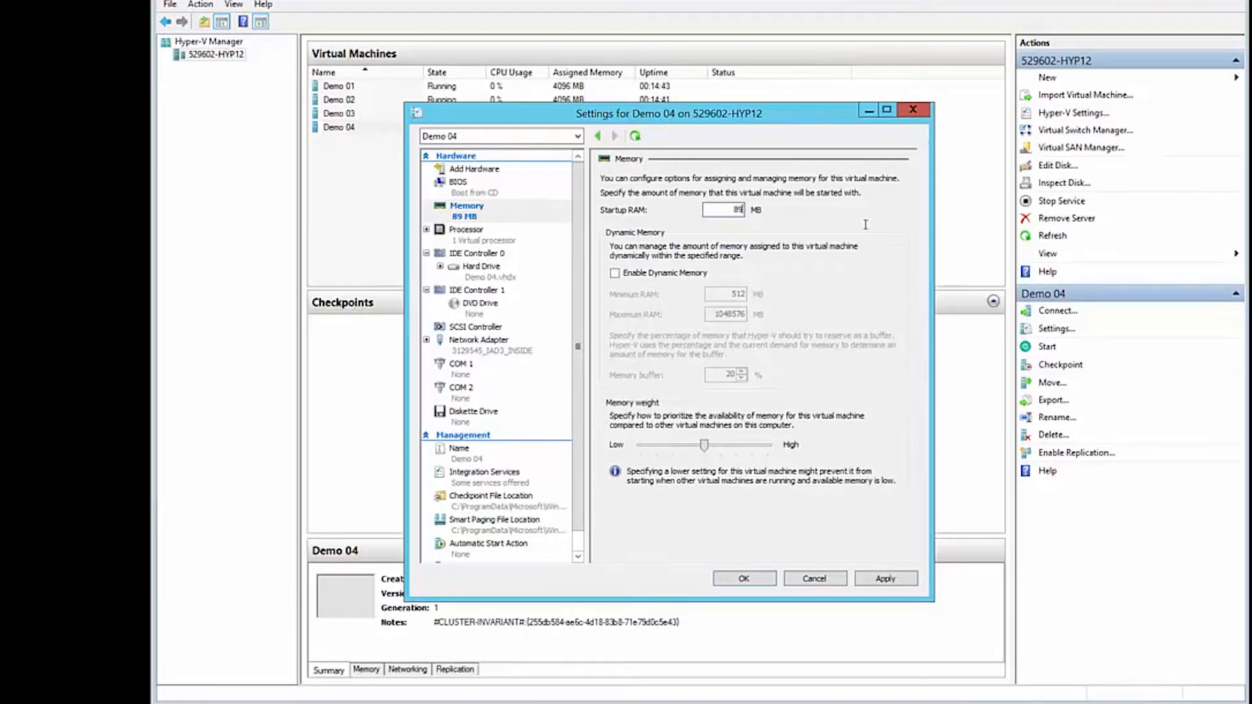
key(BackSpace)
key(BackSpace)
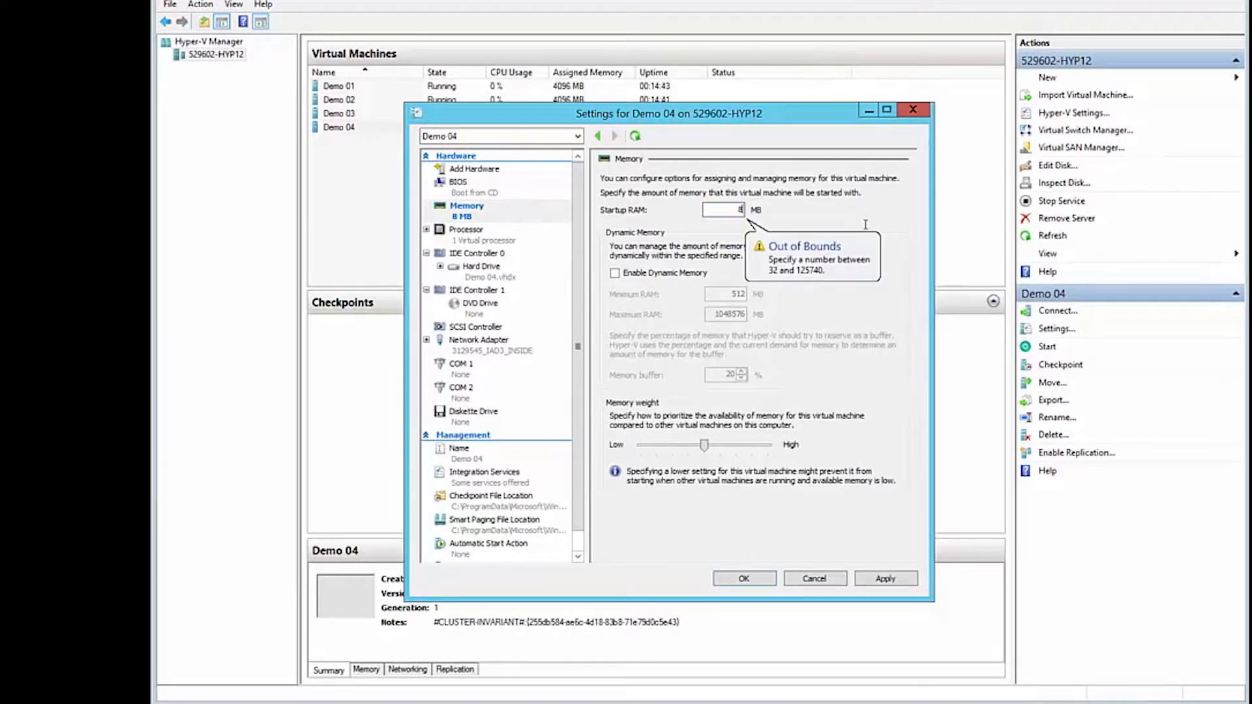
text(192)
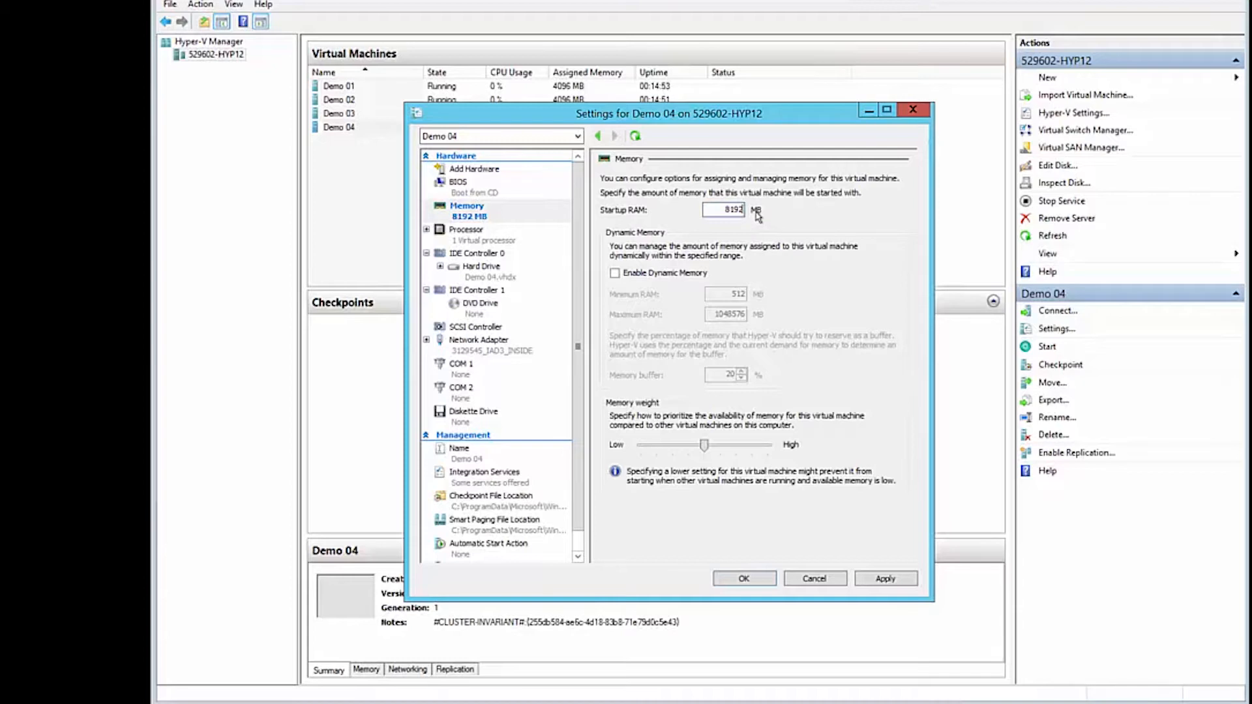
Set Demo 04's number of virtual processors to 2
click(483, 241)
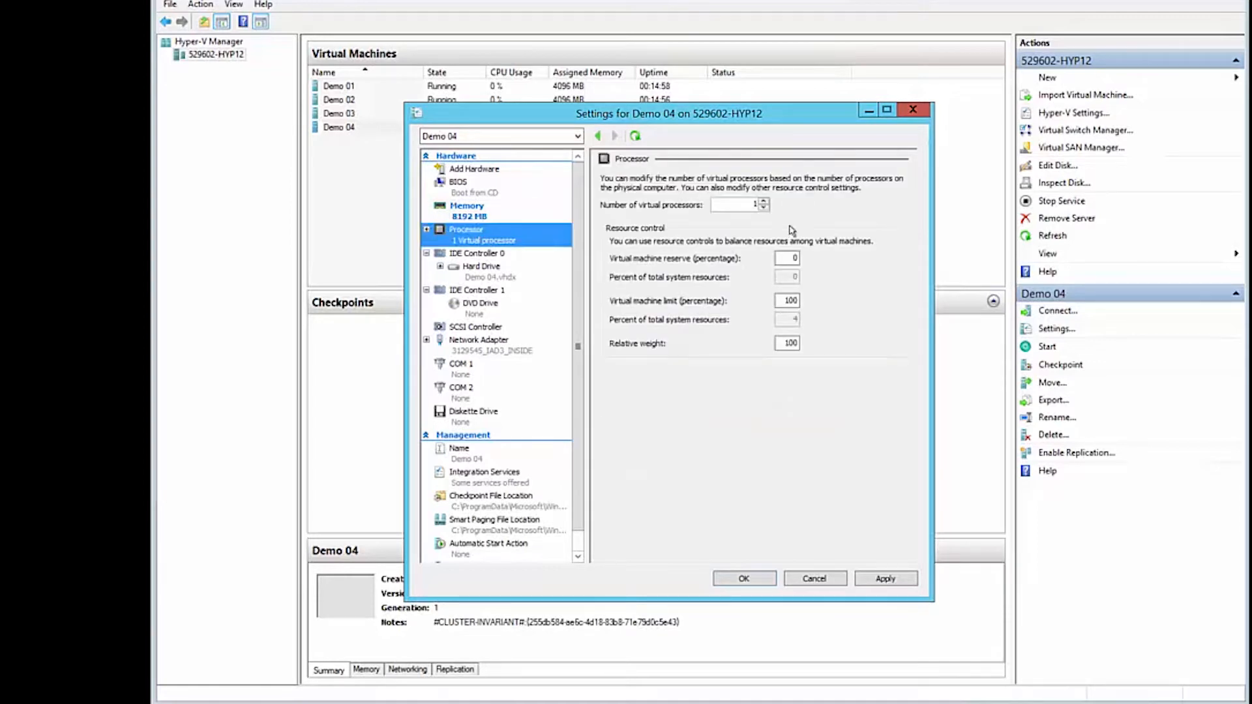
double_click(774, 204)
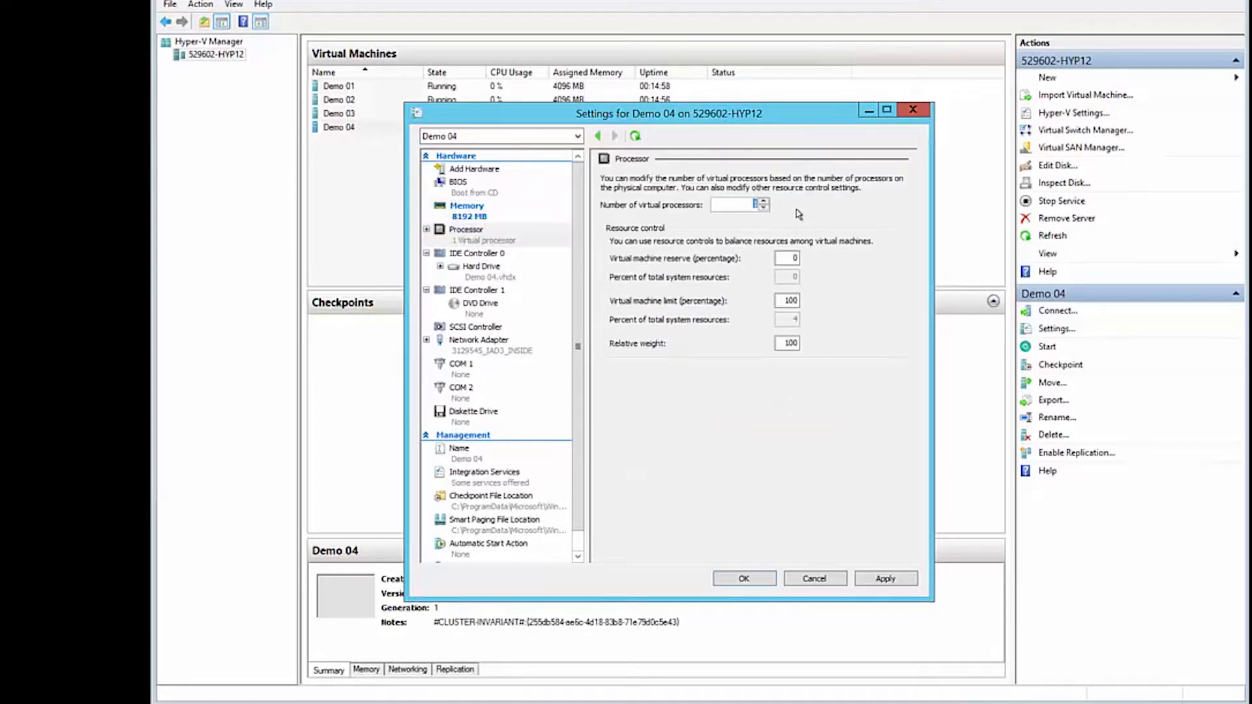
text(2)
Expand Demo 04's virtual hard disk on IDE Controller 0 to a new size of 20 GB
click(494, 274)
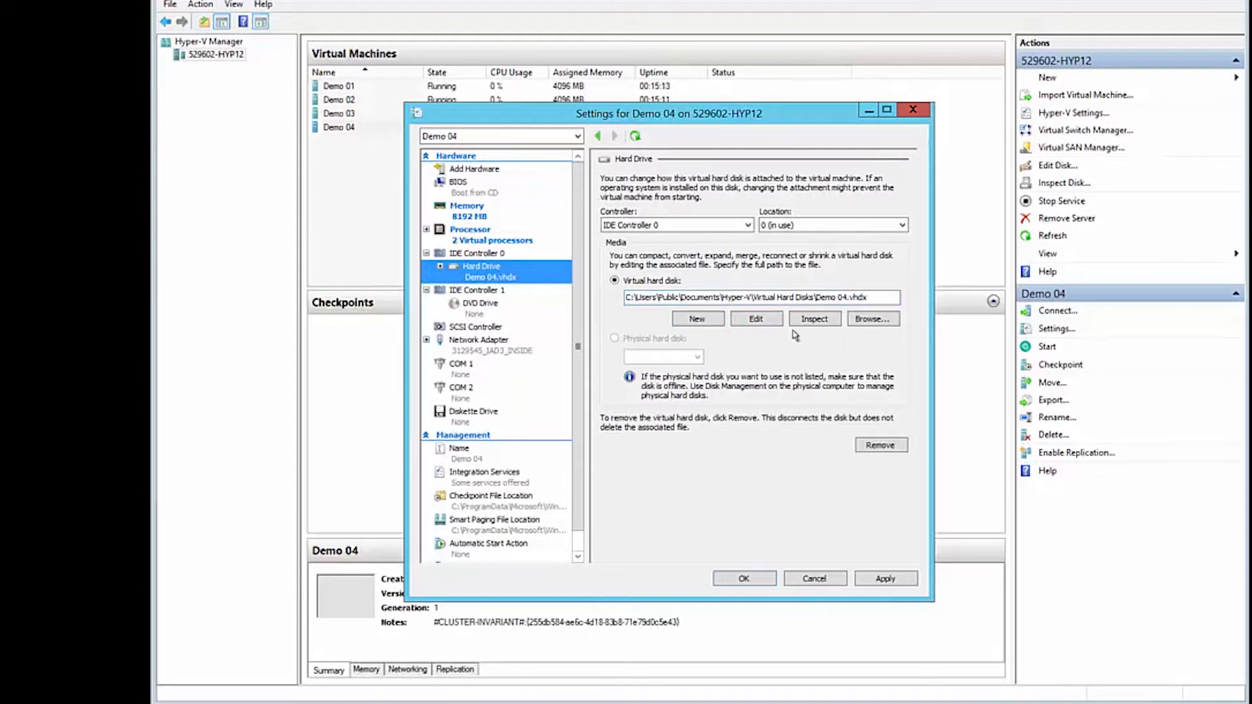
click(763, 321)
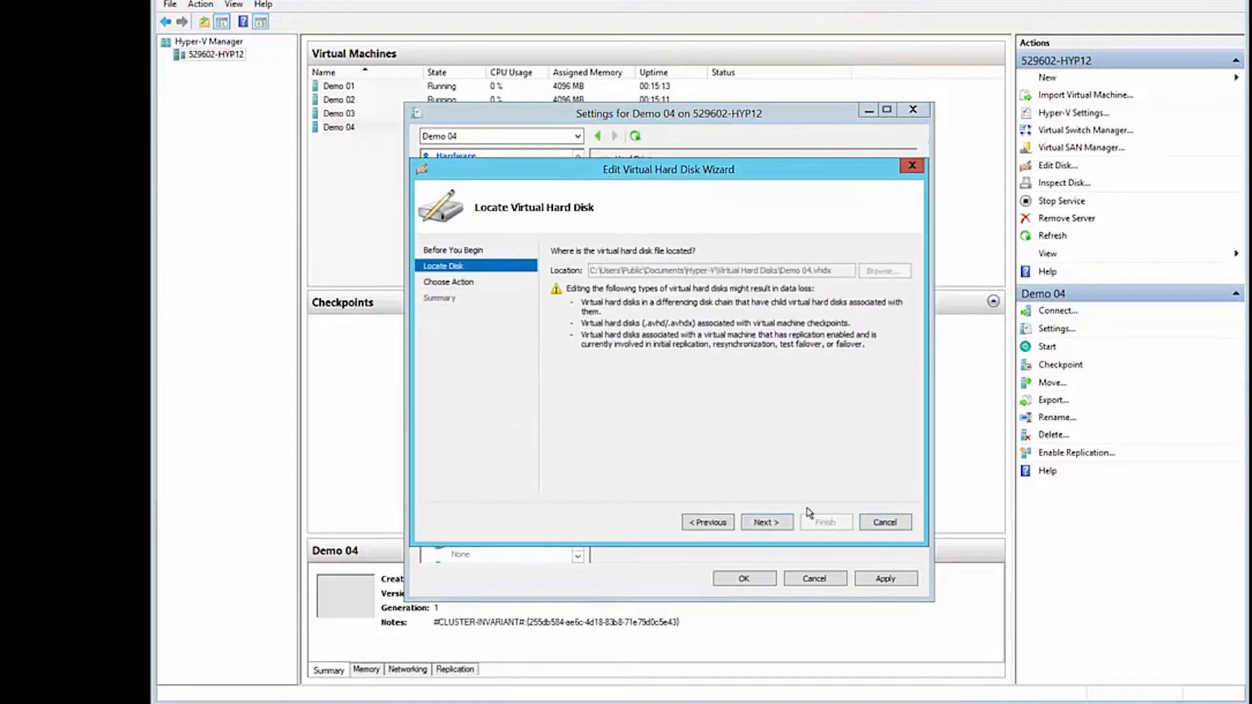
click(784, 524)
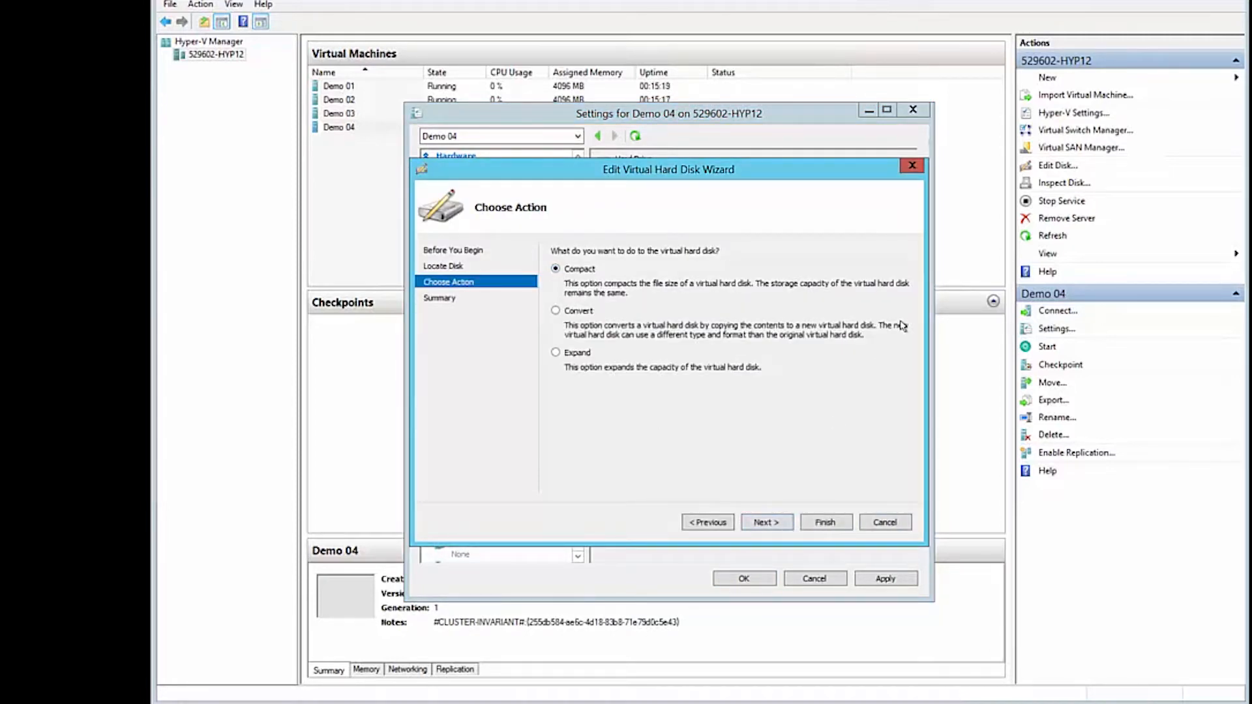
click(581, 352)
click(778, 522)
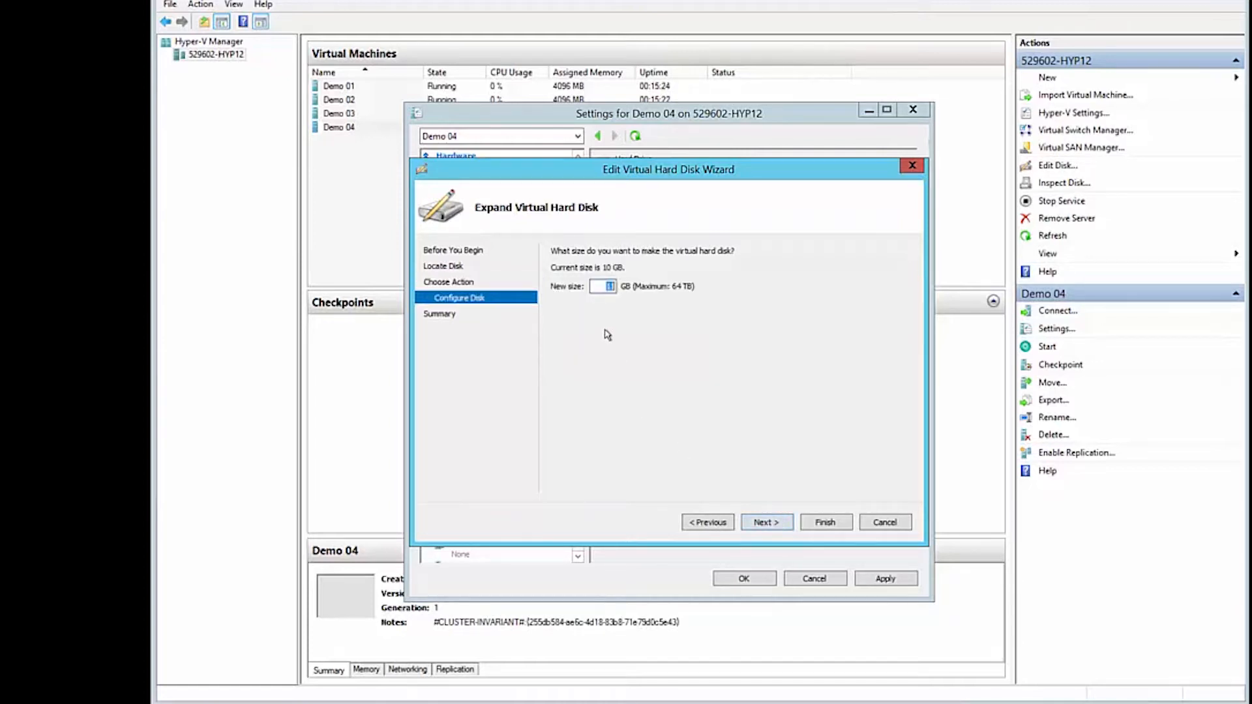
text(20)
click(776, 526)
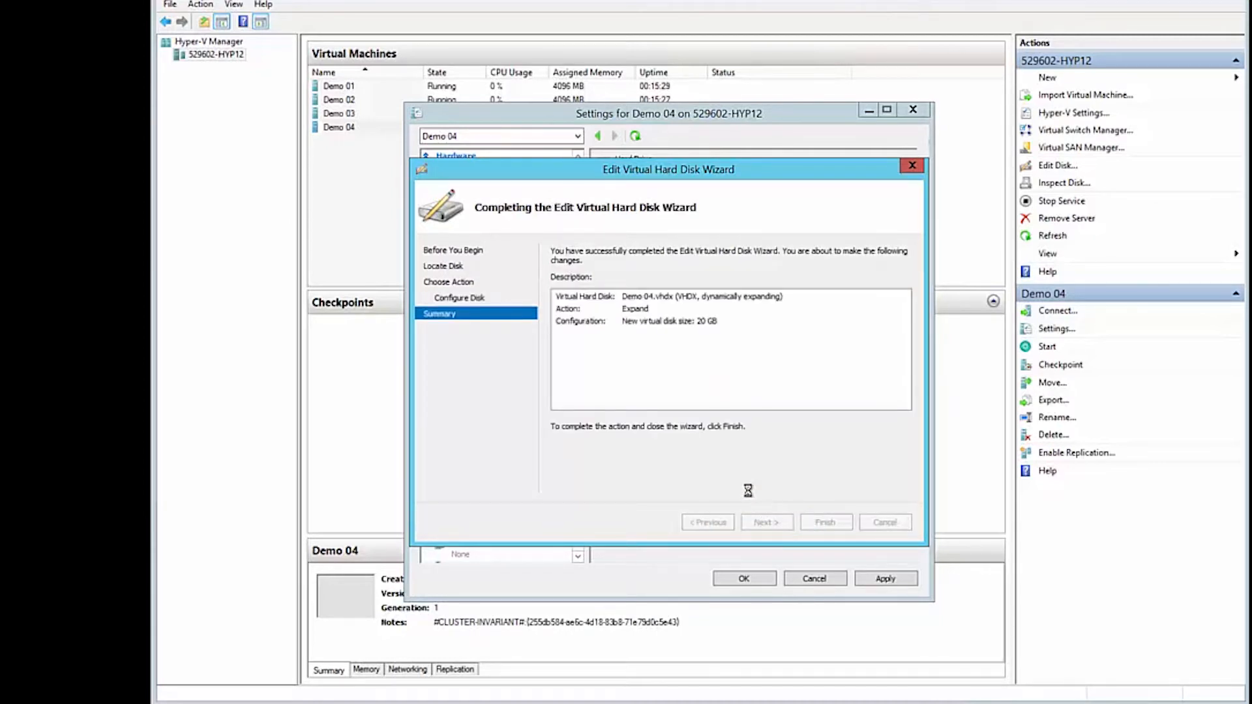
key(Return)
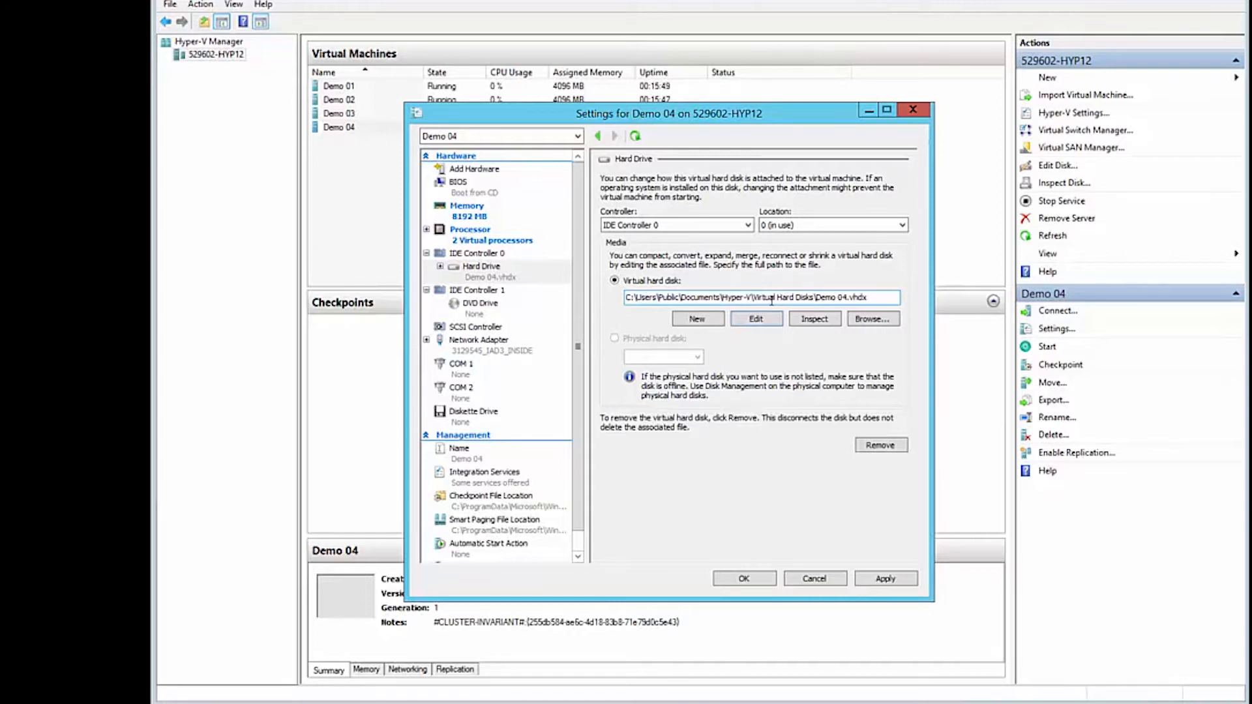
Add a second network adapter to Demo 04 and connect it to the virtual switch 3129545_IAD3_INSIDE
click(467, 354)
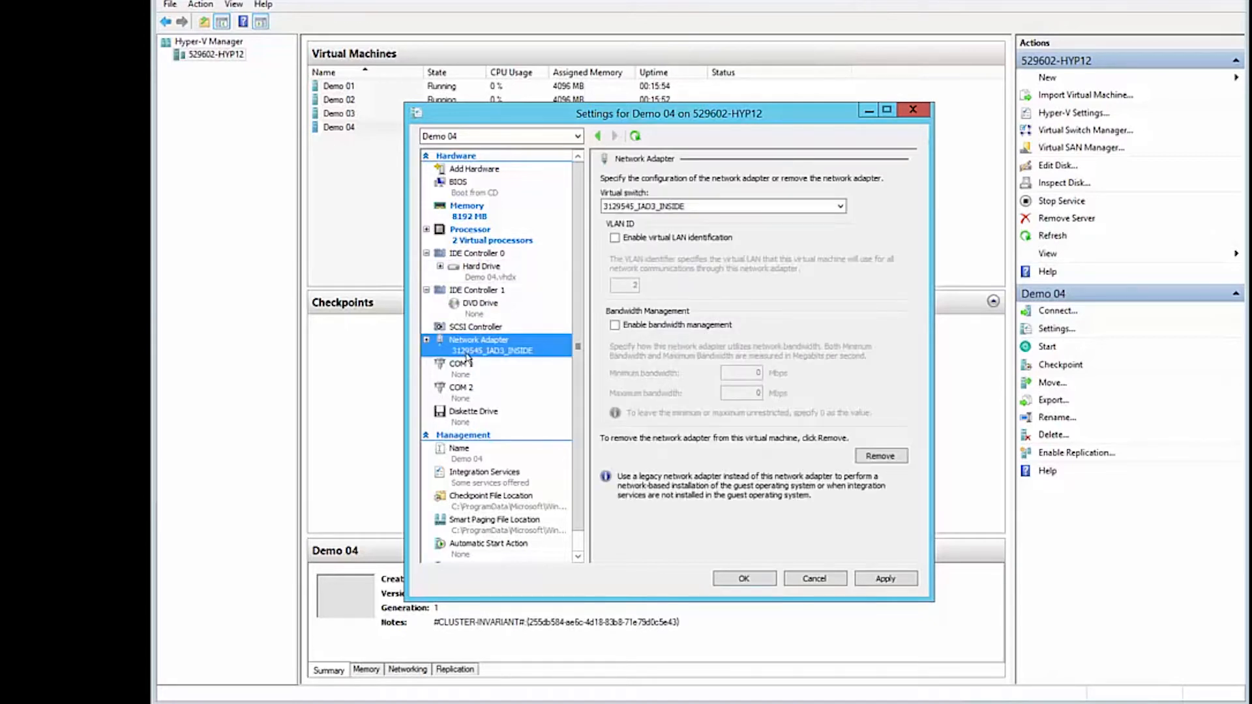
click(481, 171)
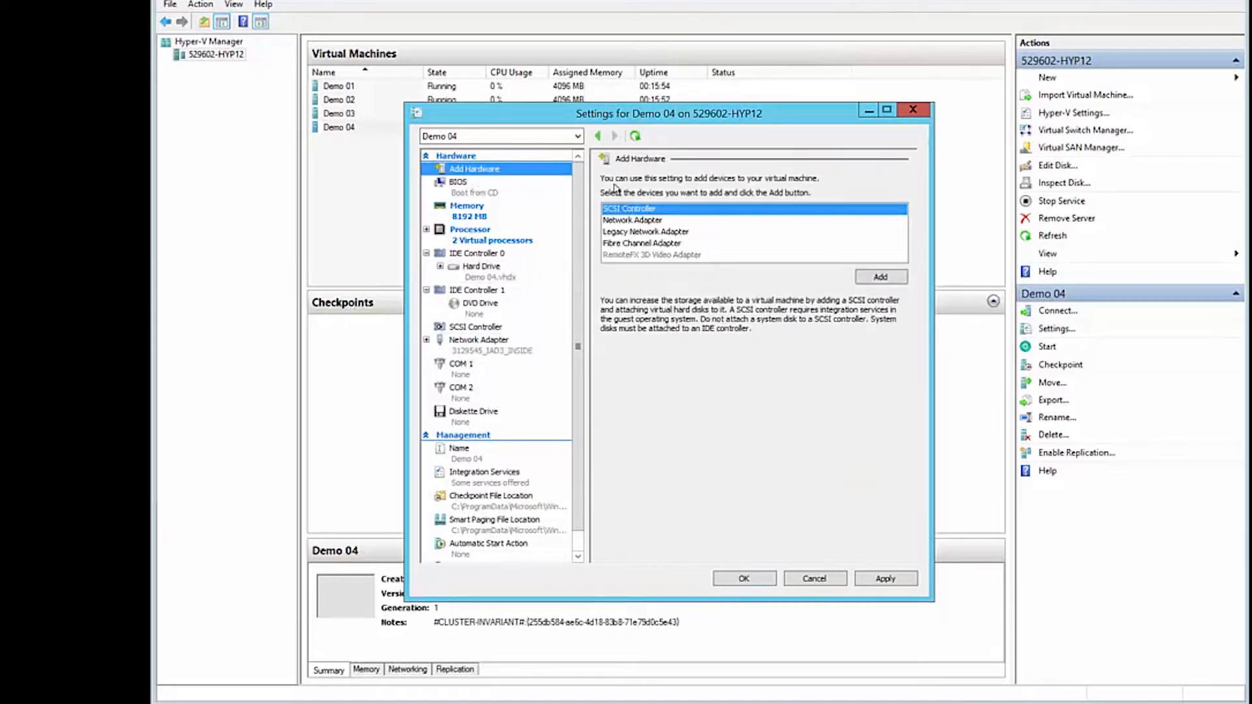
click(682, 222)
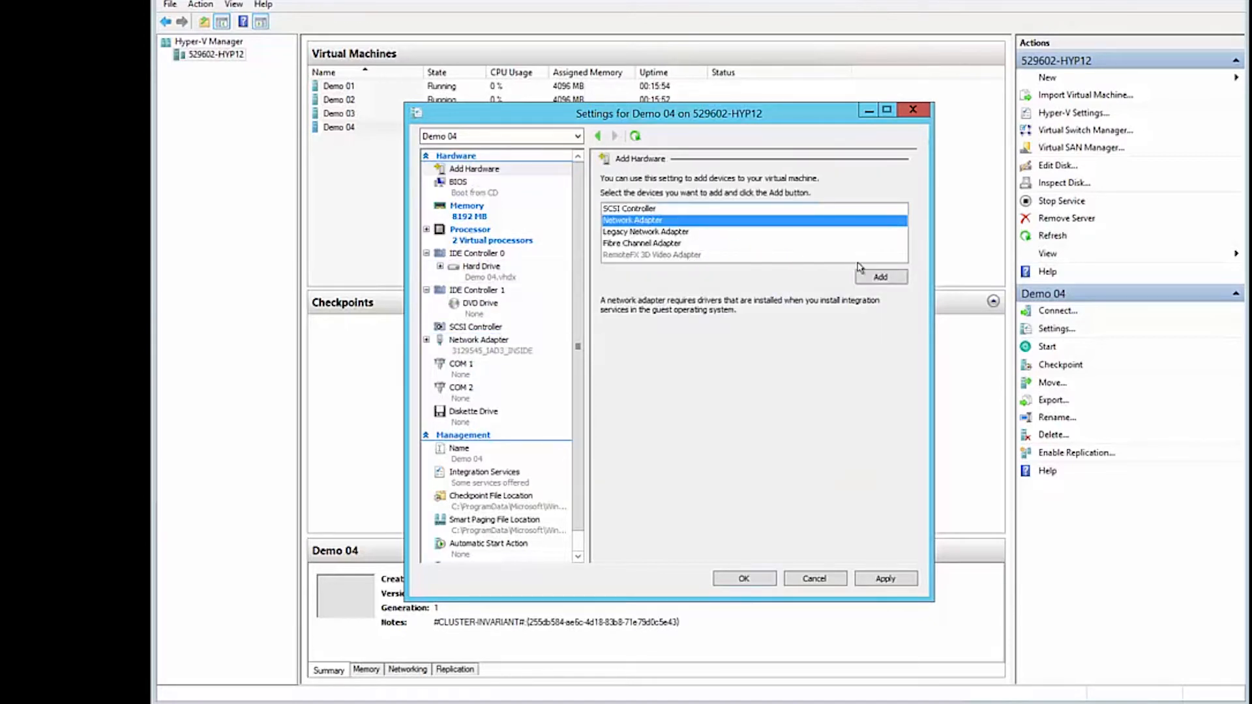
click(904, 280)
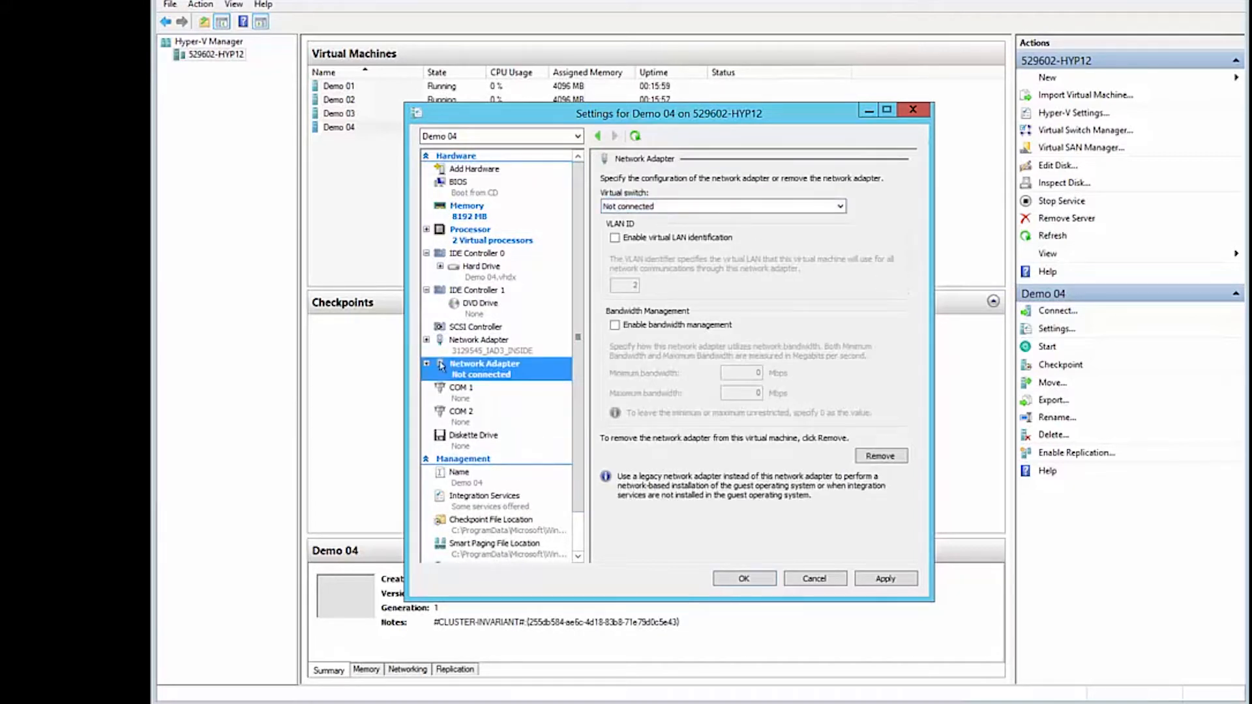
click(475, 169)
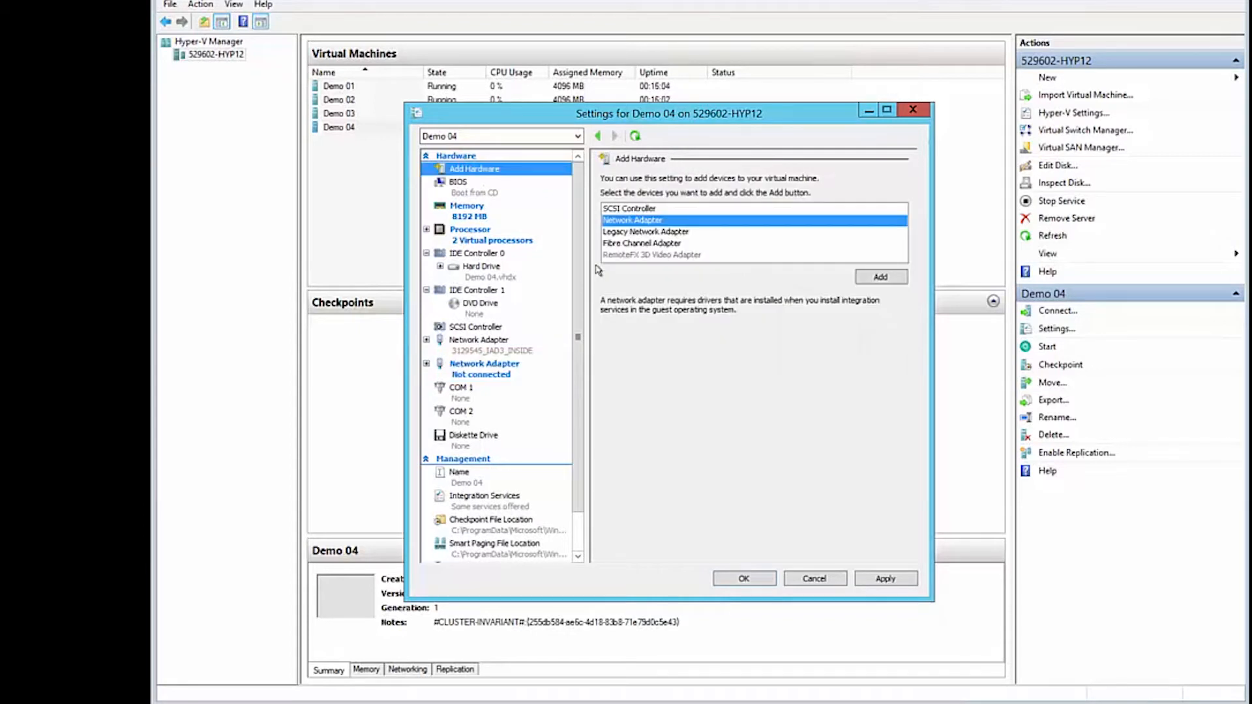
click(485, 375)
click(732, 207)
click(724, 227)
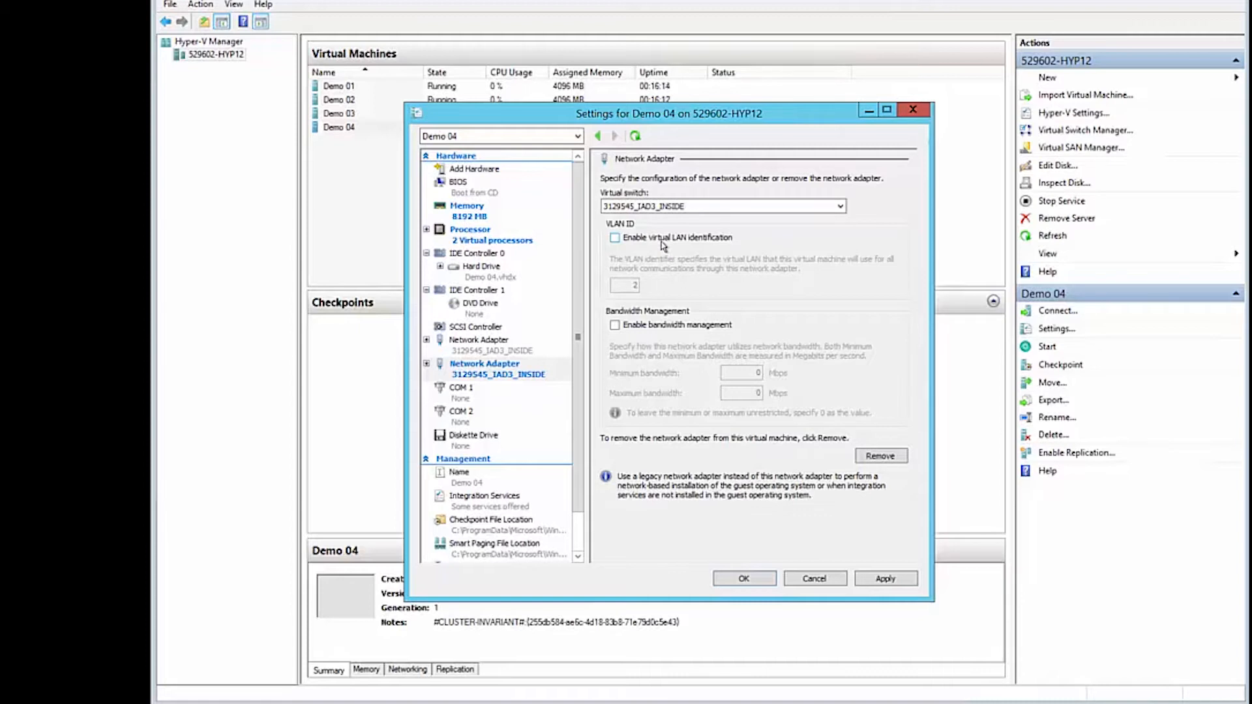
Save the changed Demo 04 settings and start the virtual machine
click(766, 582)
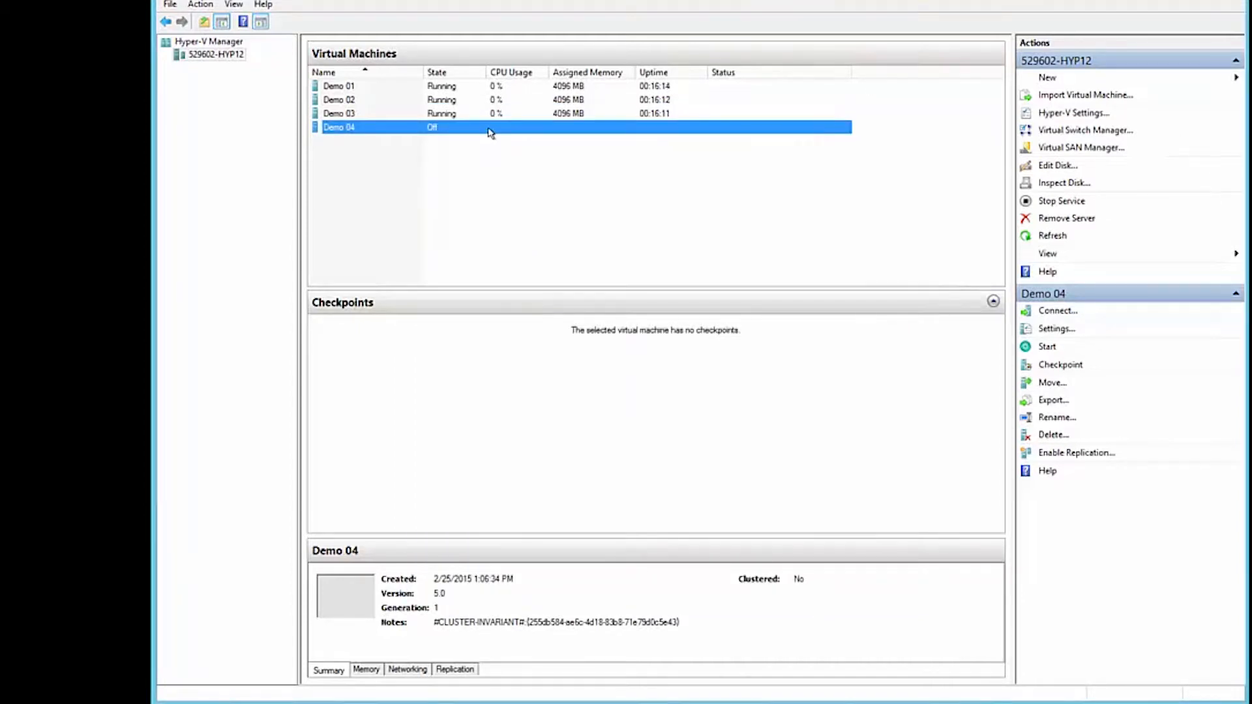
right_click(492, 131)
click(510, 177)
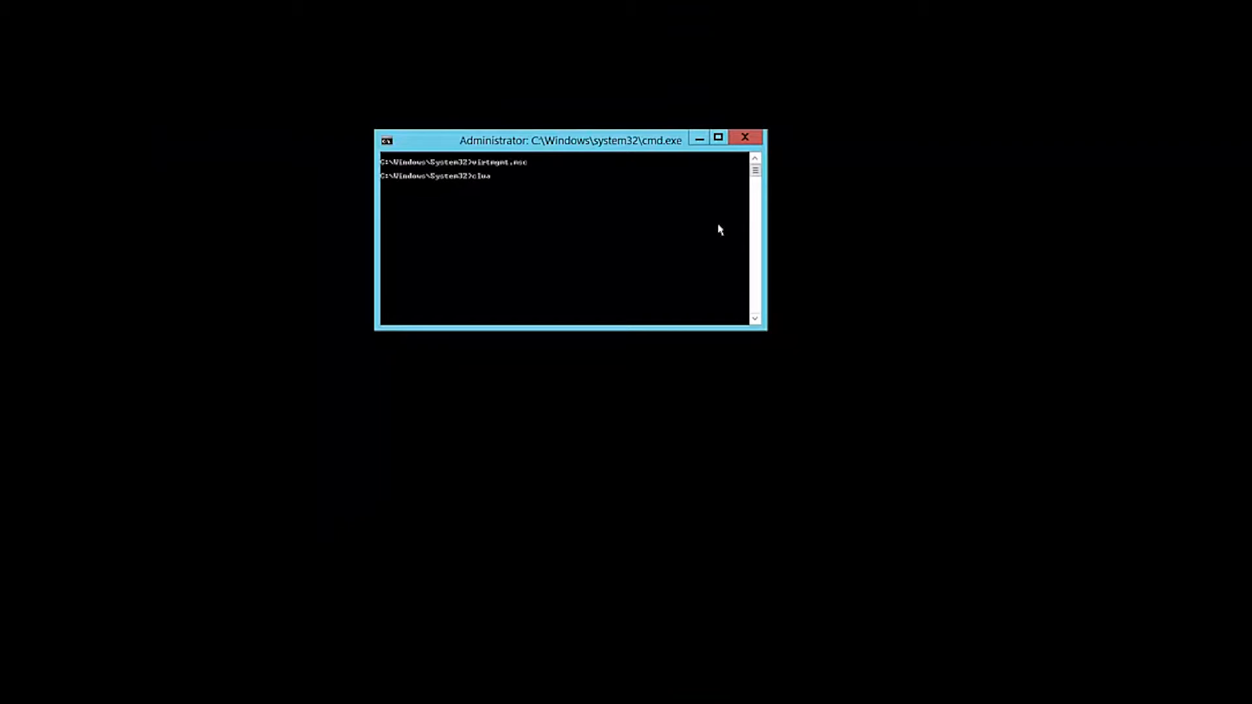
Switch to Failover Cluster Manager by launching its console from the command prompt, and enlarge its window
text(sc)
key(Return)
drag(461, 399, 435, 26)
double_click(435, 26)
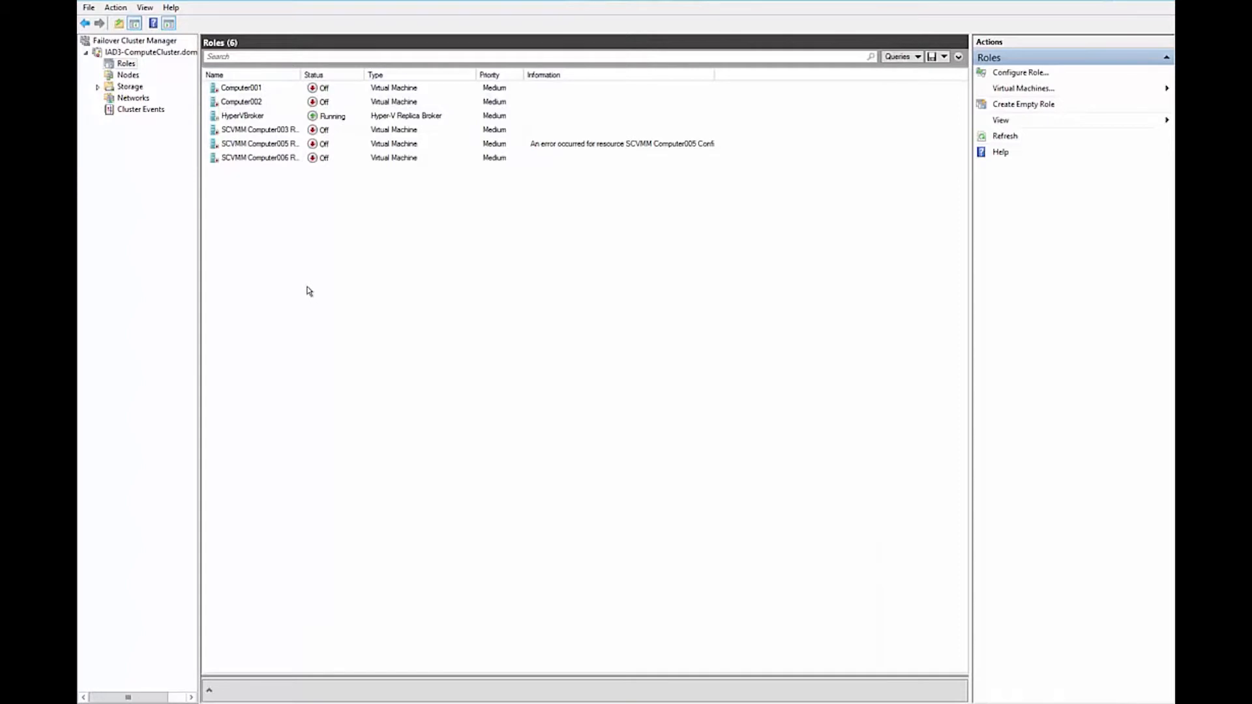
Begin configuring a new high-availability role on the cluster and choose Virtual Machine as the role type
click(1030, 74)
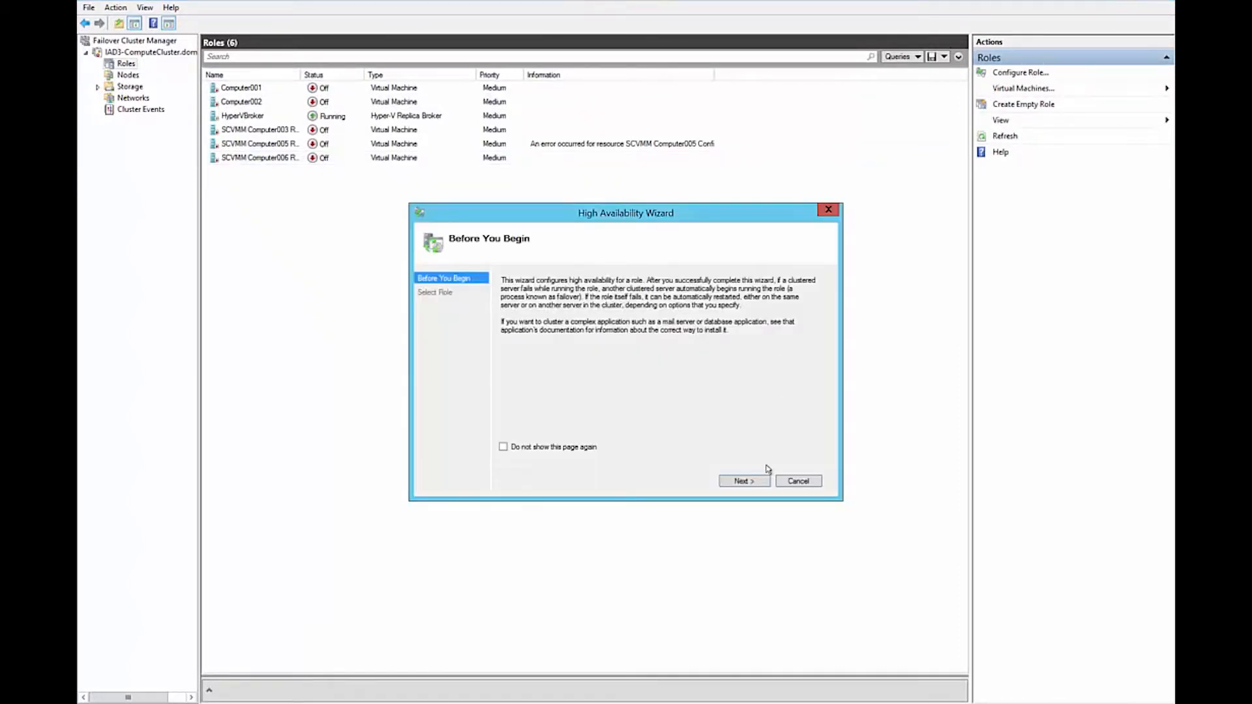
click(745, 482)
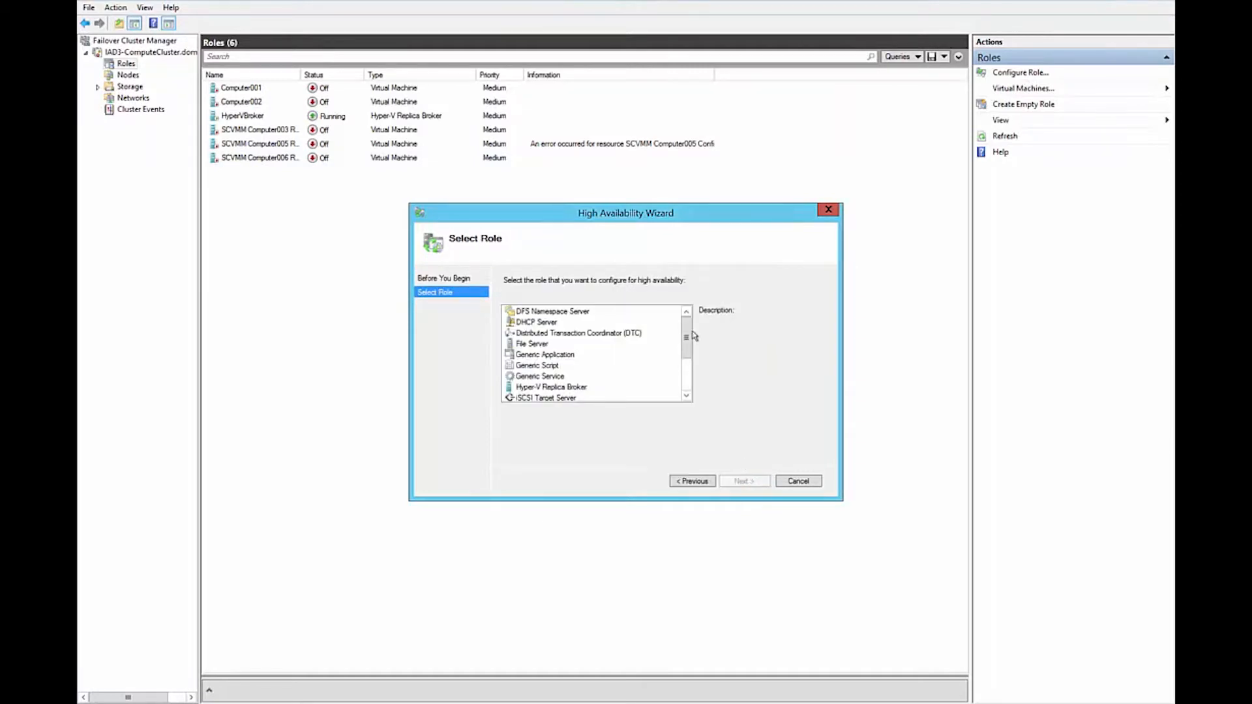
drag(686, 344, 646, 400)
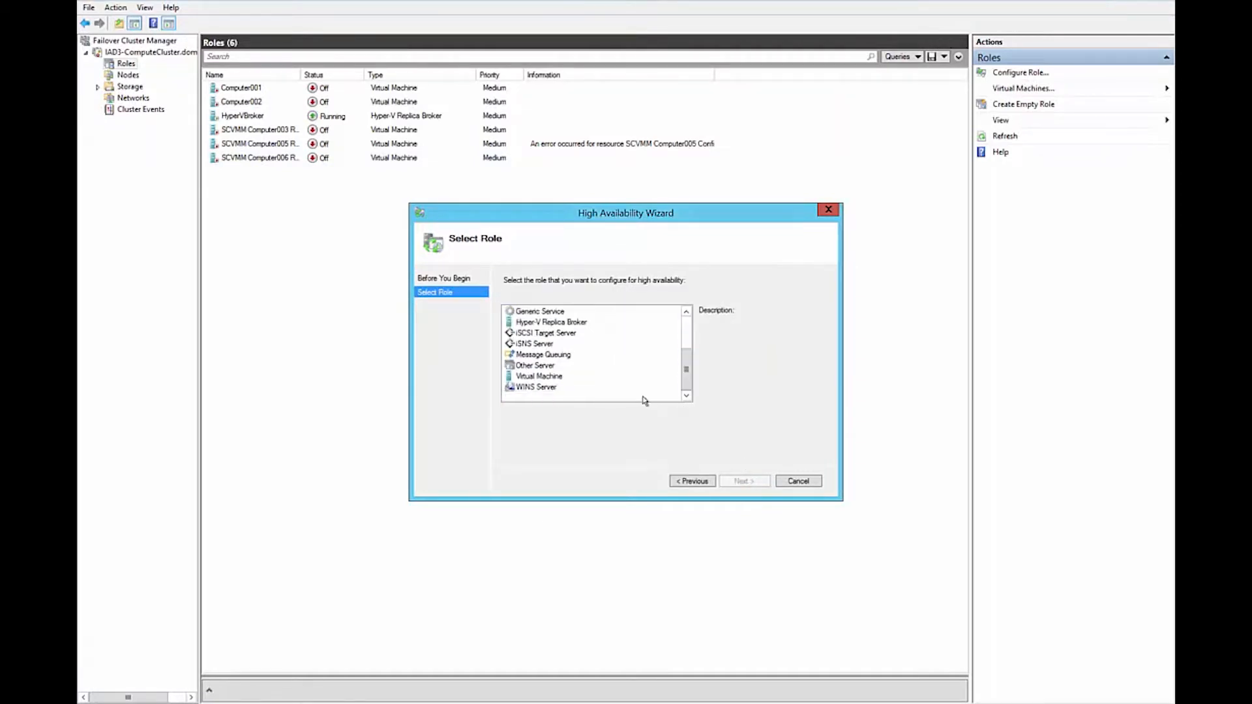
click(550, 378)
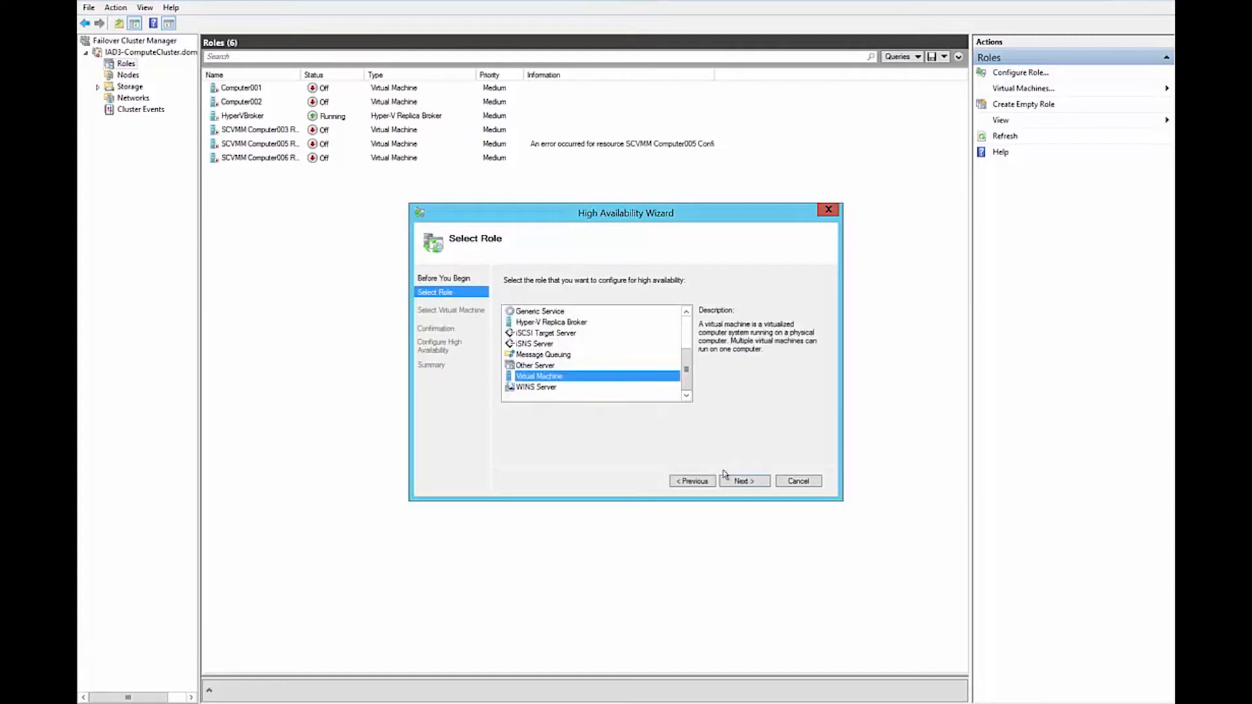
click(745, 482)
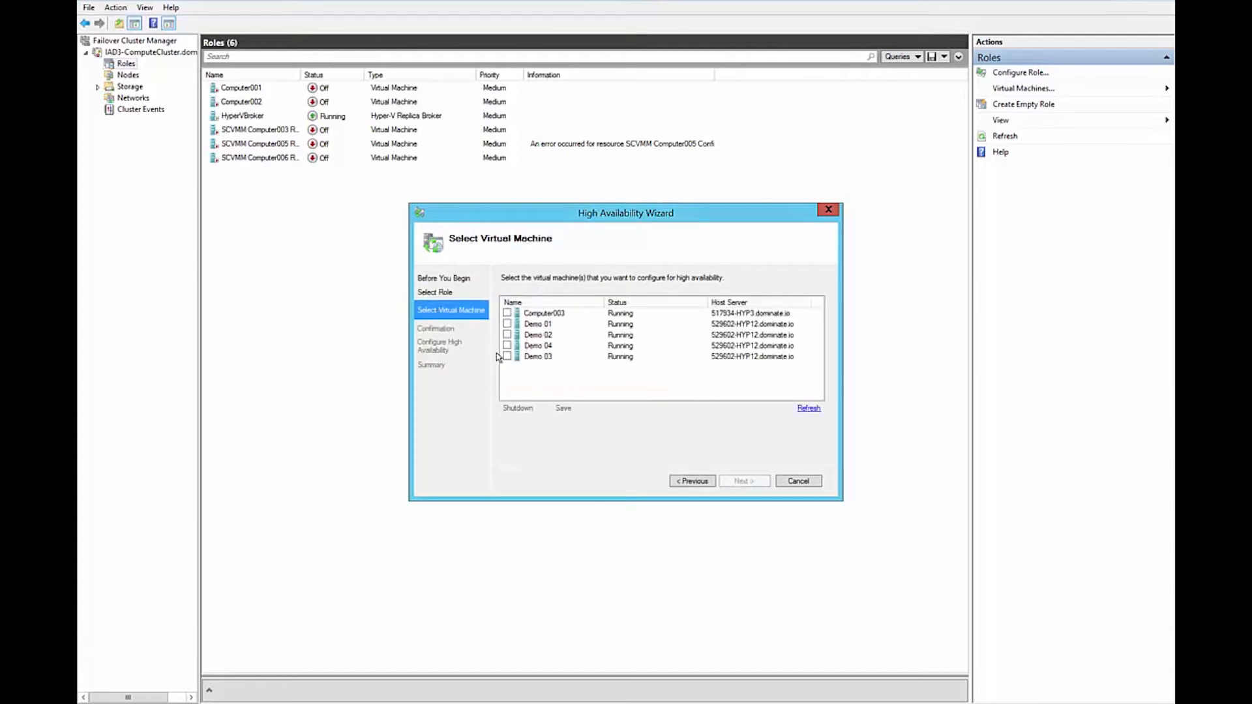
Select the Demo 04 virtual machine for high availability, confirm the configuration and finish the wizard
click(507, 346)
click(744, 481)
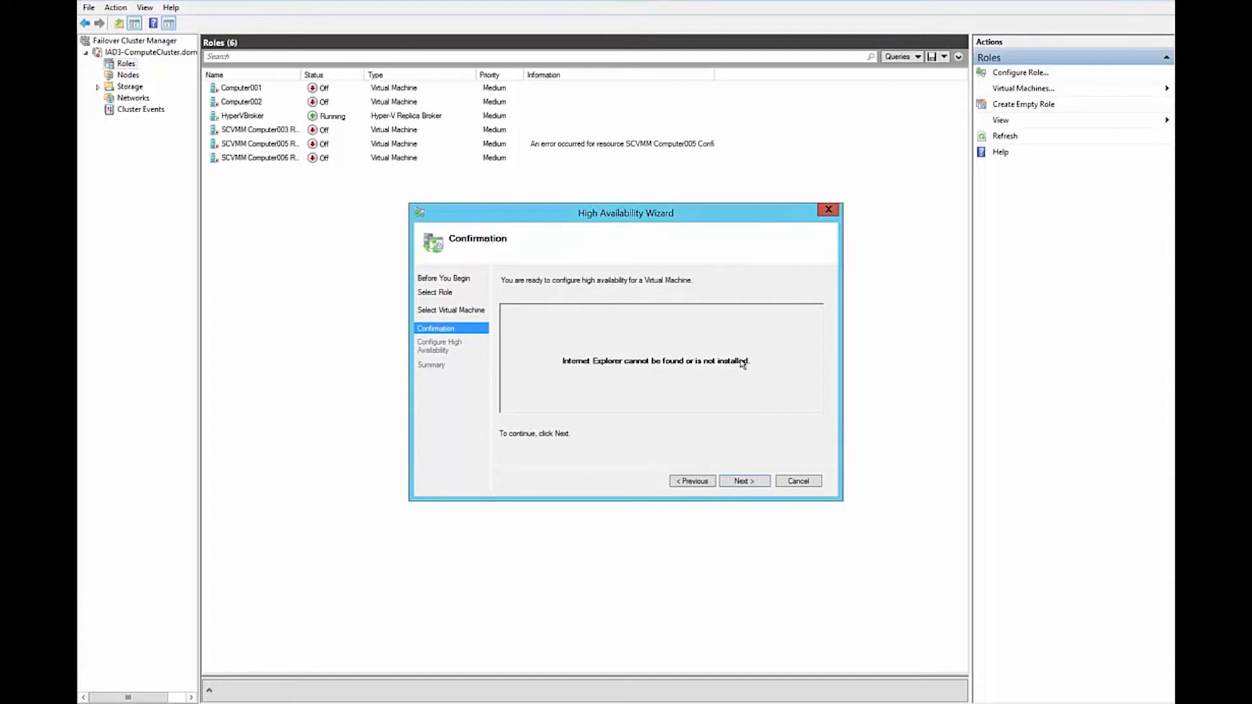
click(740, 481)
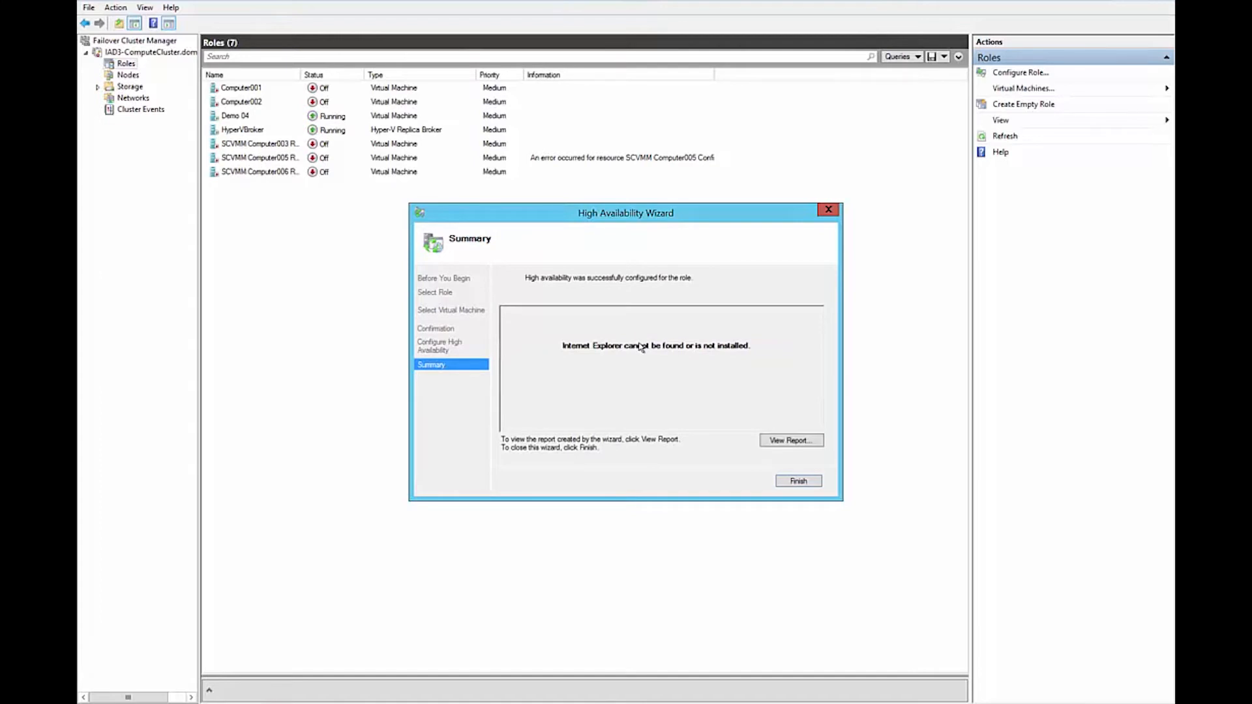
click(799, 481)
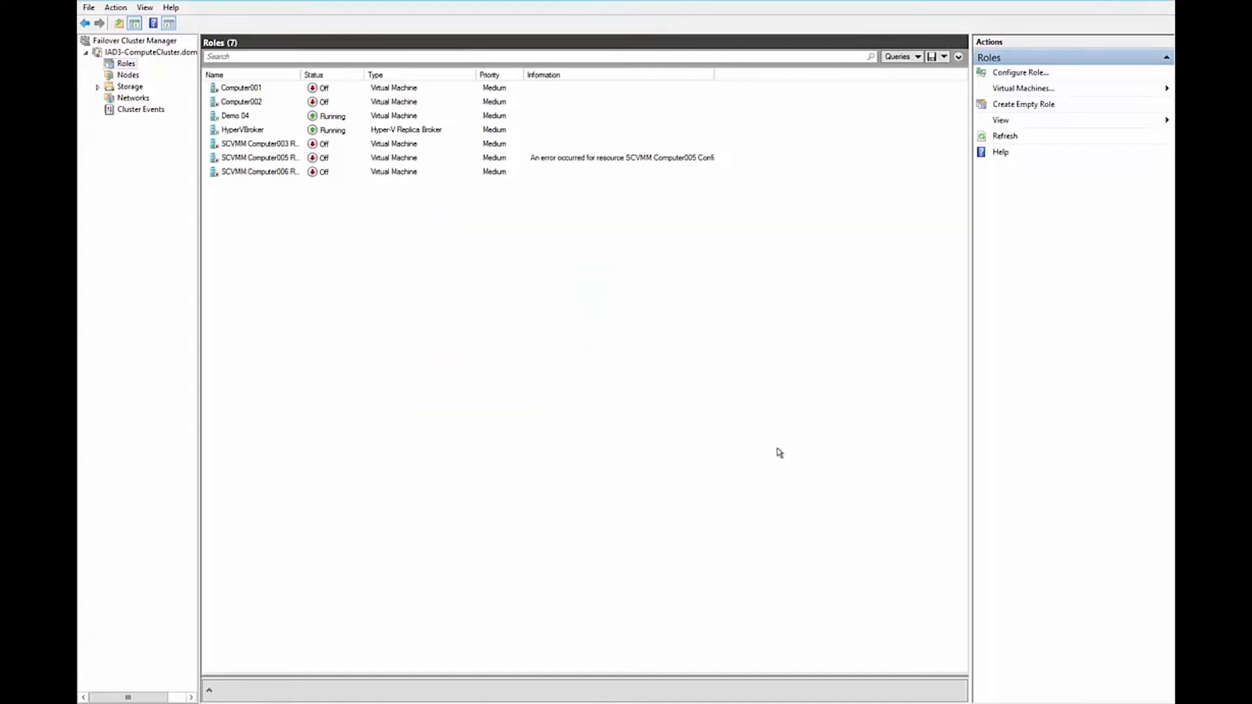
View the settings of the clustered Demo 04 role in Failover Cluster Manager and close them without changes
click(246, 121)
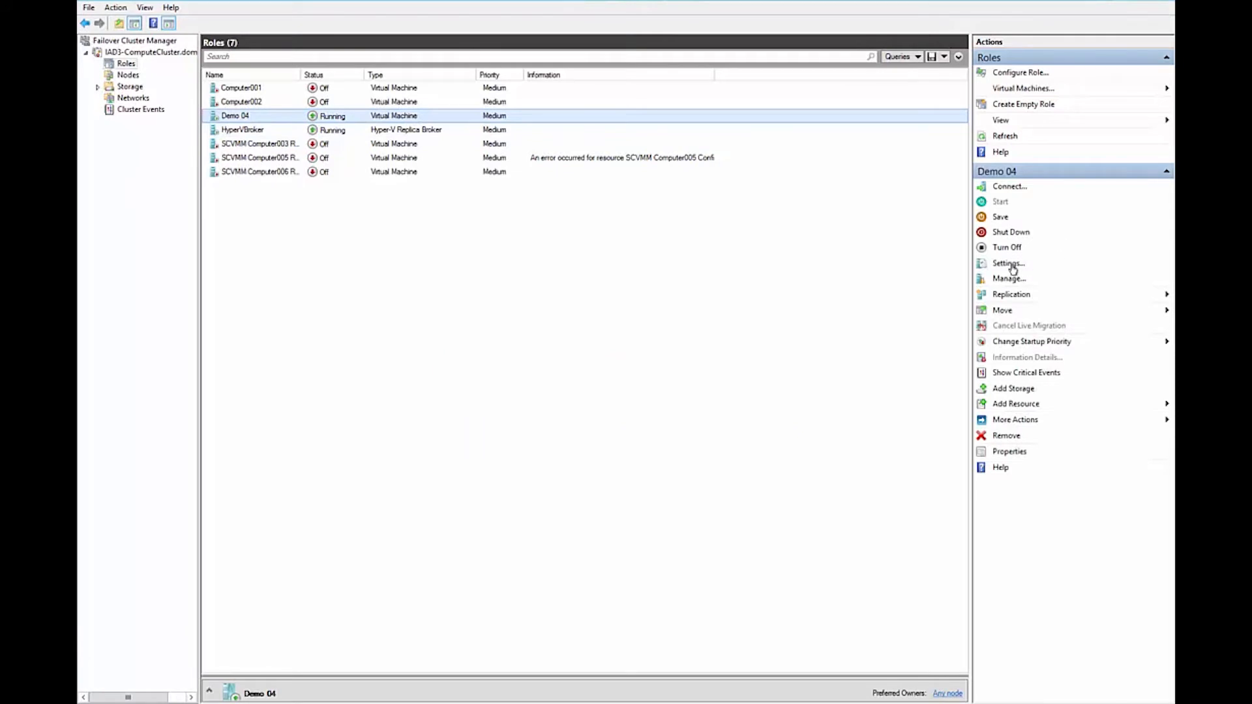
click(1009, 264)
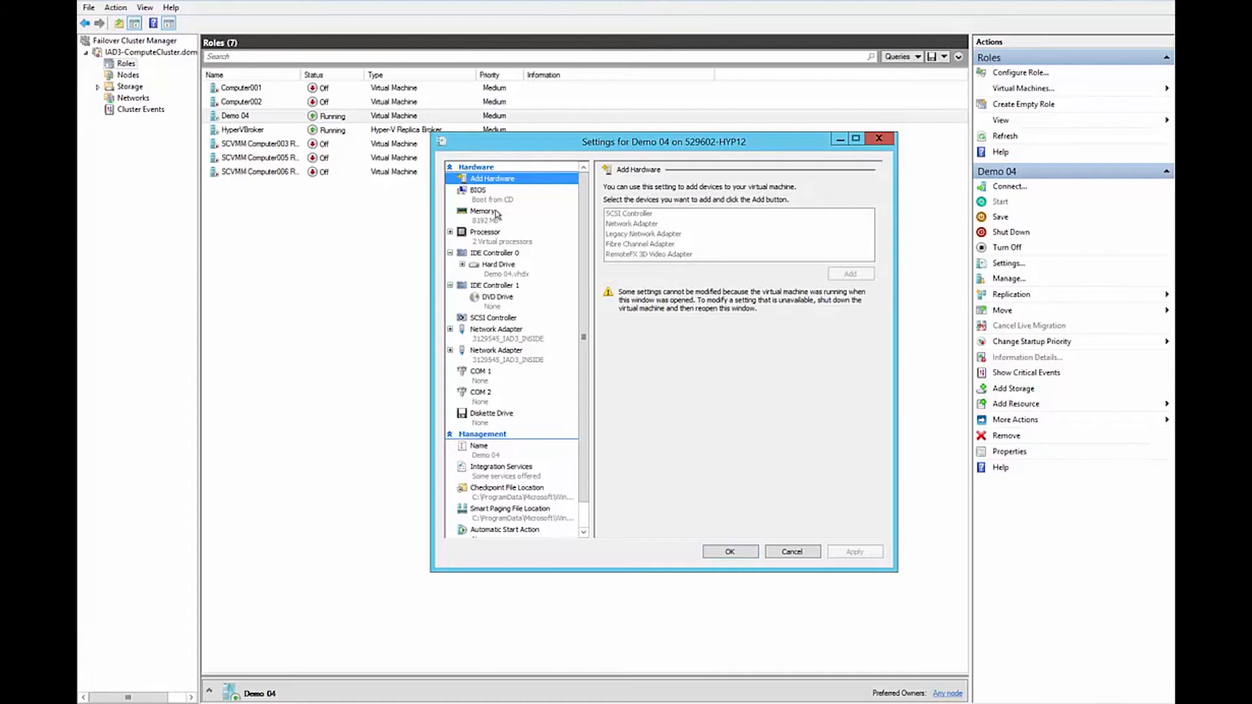
click(880, 139)
Switch to Hyper-V Manager by running virtmgmt.msc from the command prompt, and review the Demo 04 settings without changing them
double_click(873, 3)
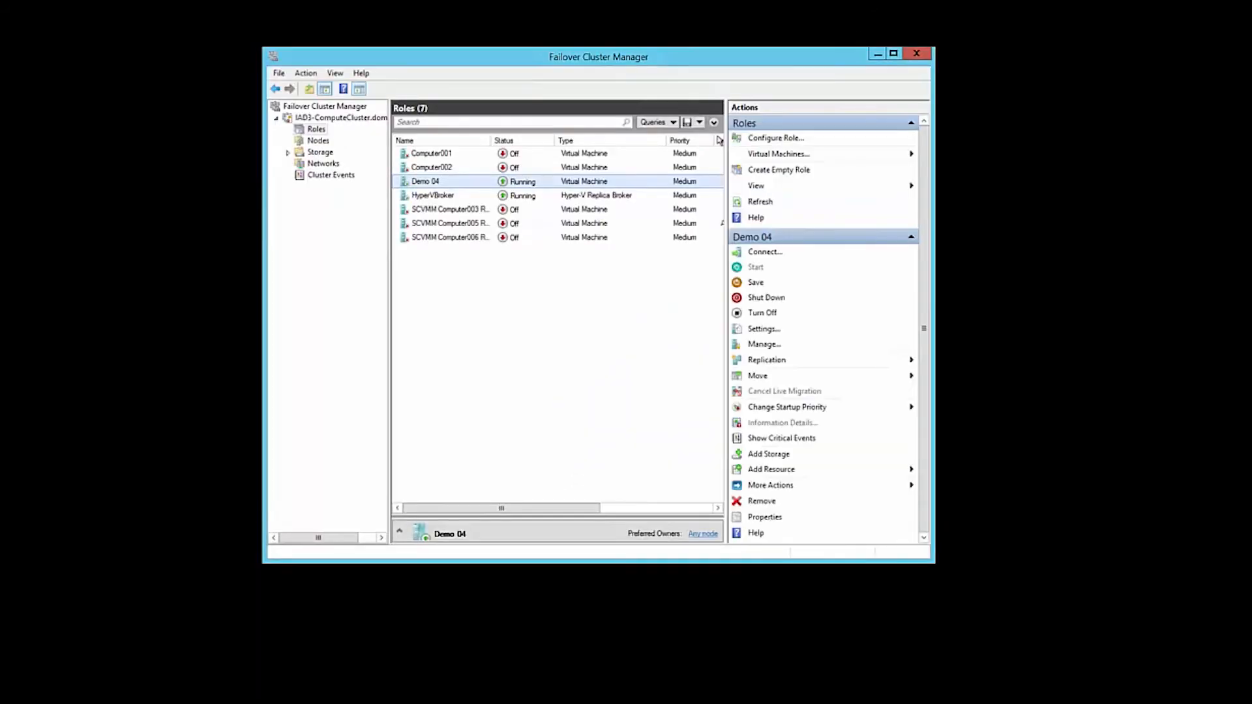
drag(696, 62, 820, 284)
click(524, 187)
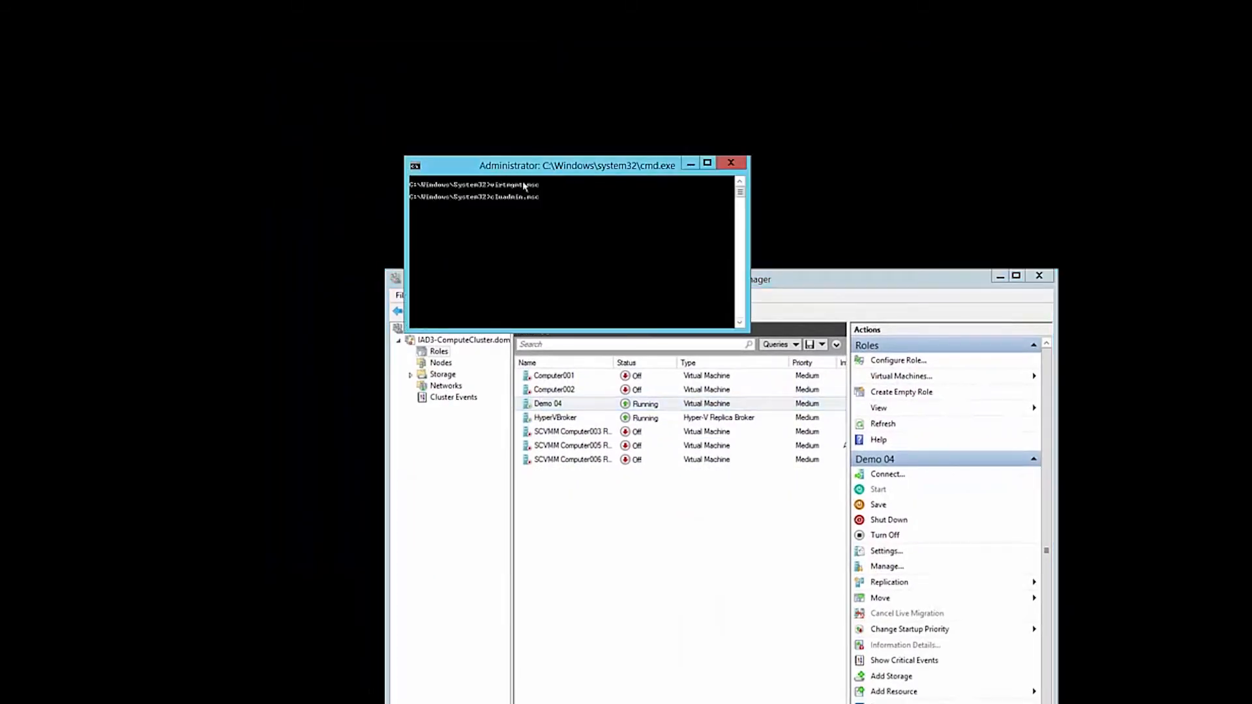
key(Return)
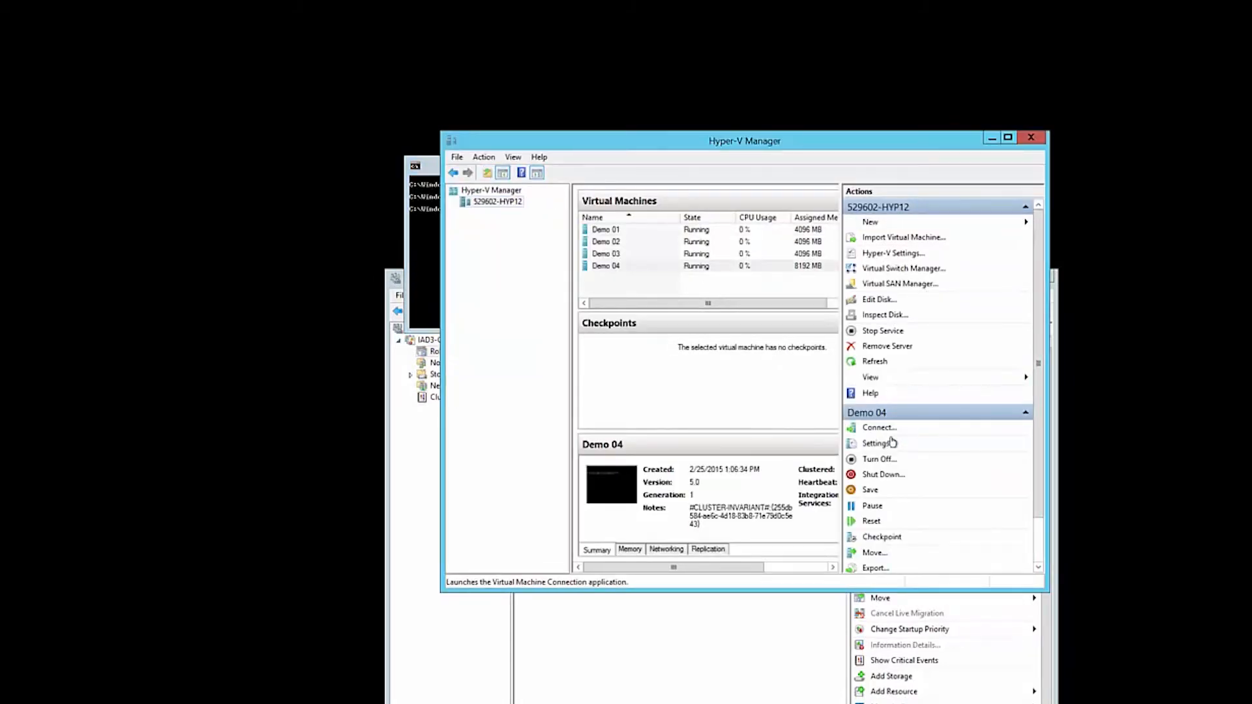
click(877, 443)
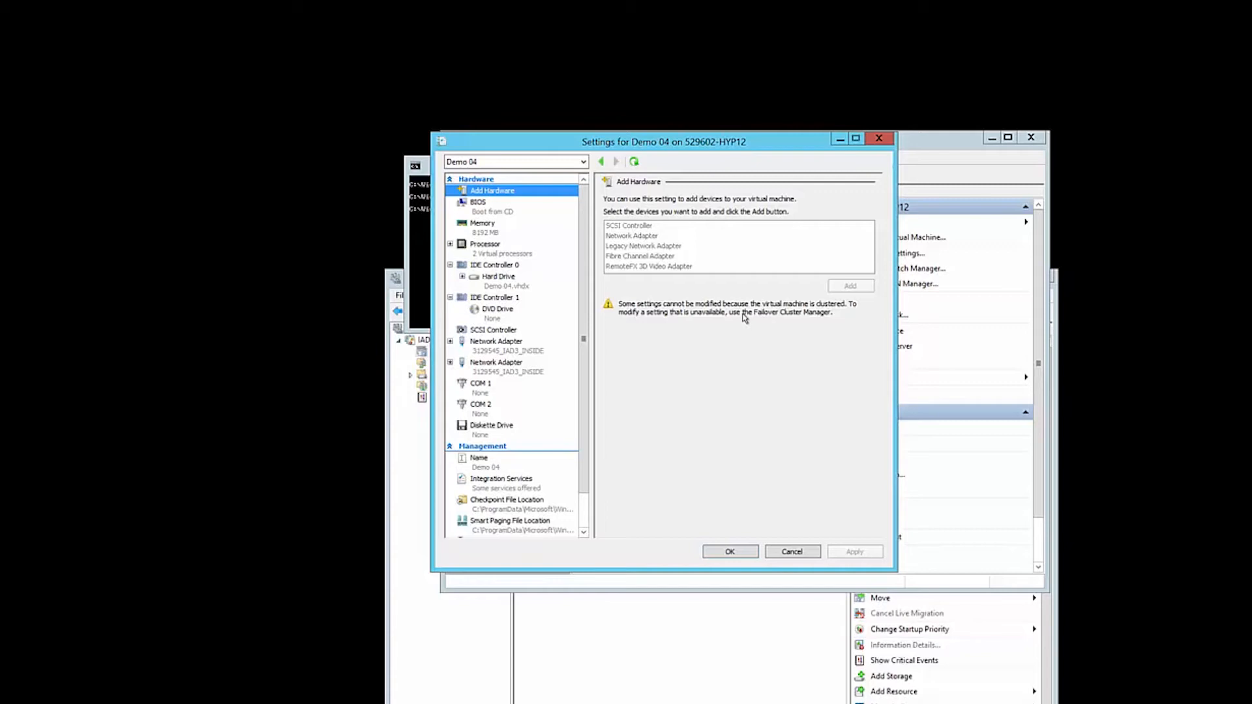
click(792, 552)
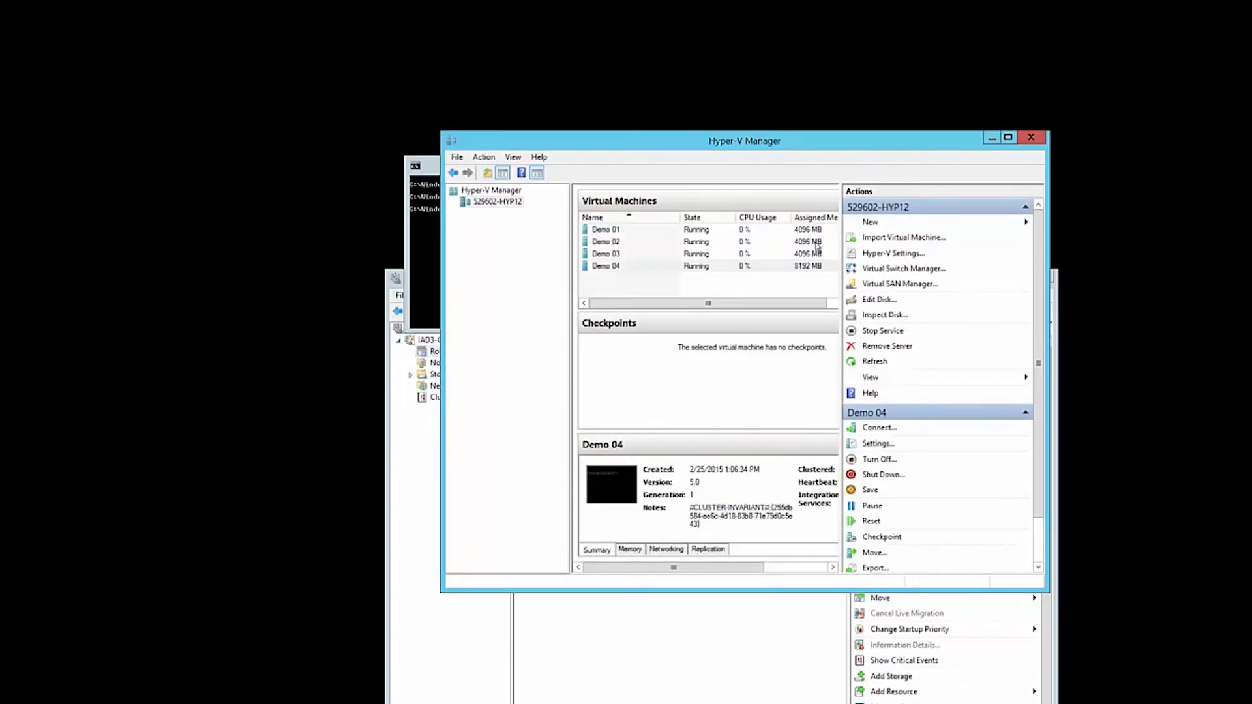
Arrange both manager windows side by side and remove the Demo 04 role from the cluster in Failover Cluster Manager
drag(794, 137, 514, 10)
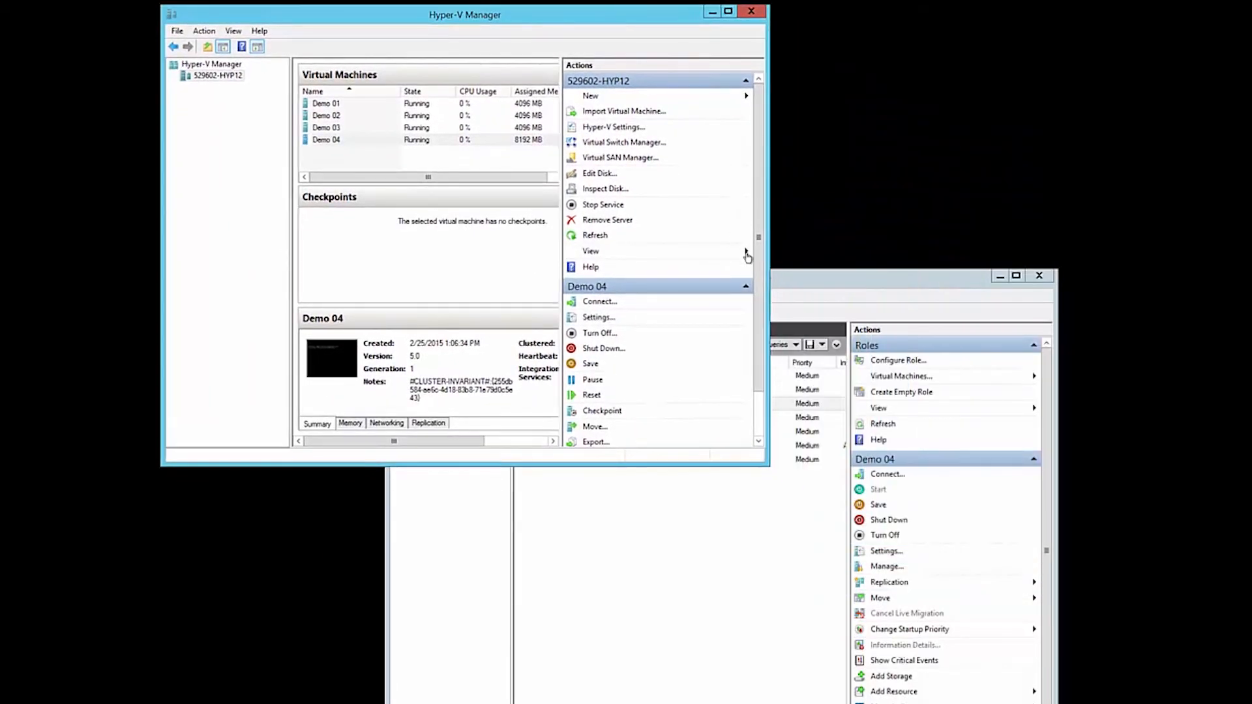
click(796, 286)
drag(796, 285, 808, 139)
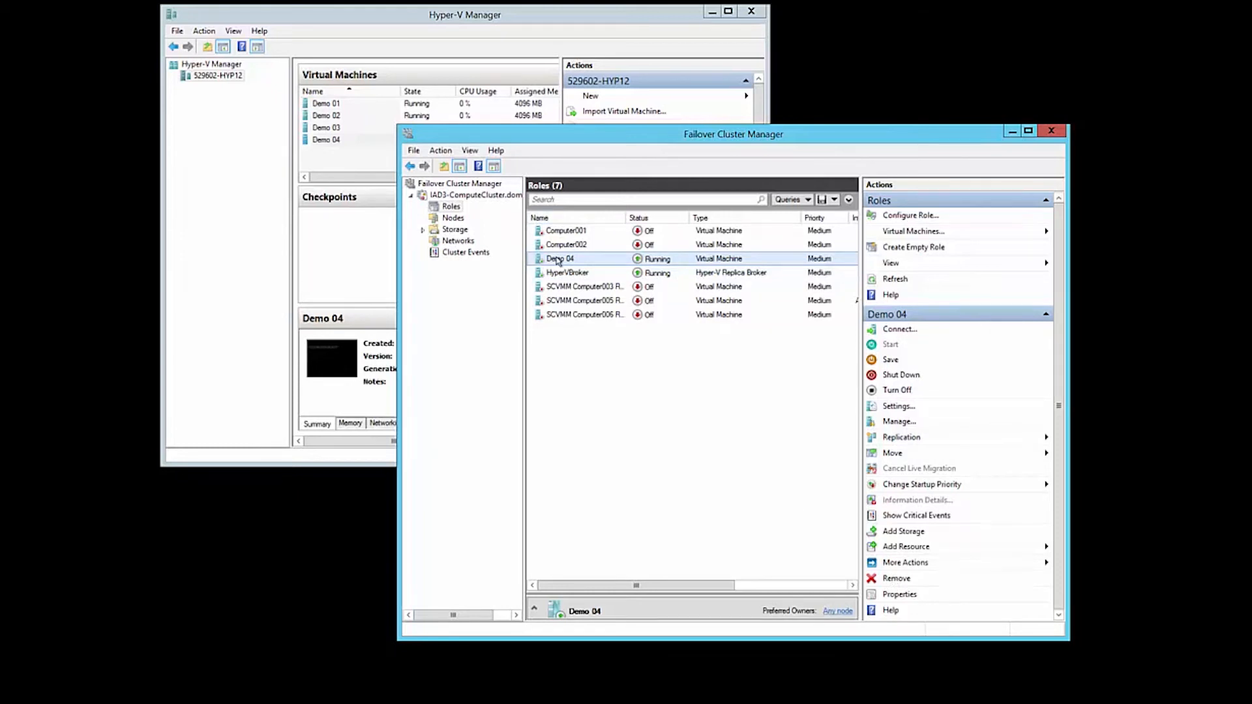
click(899, 579)
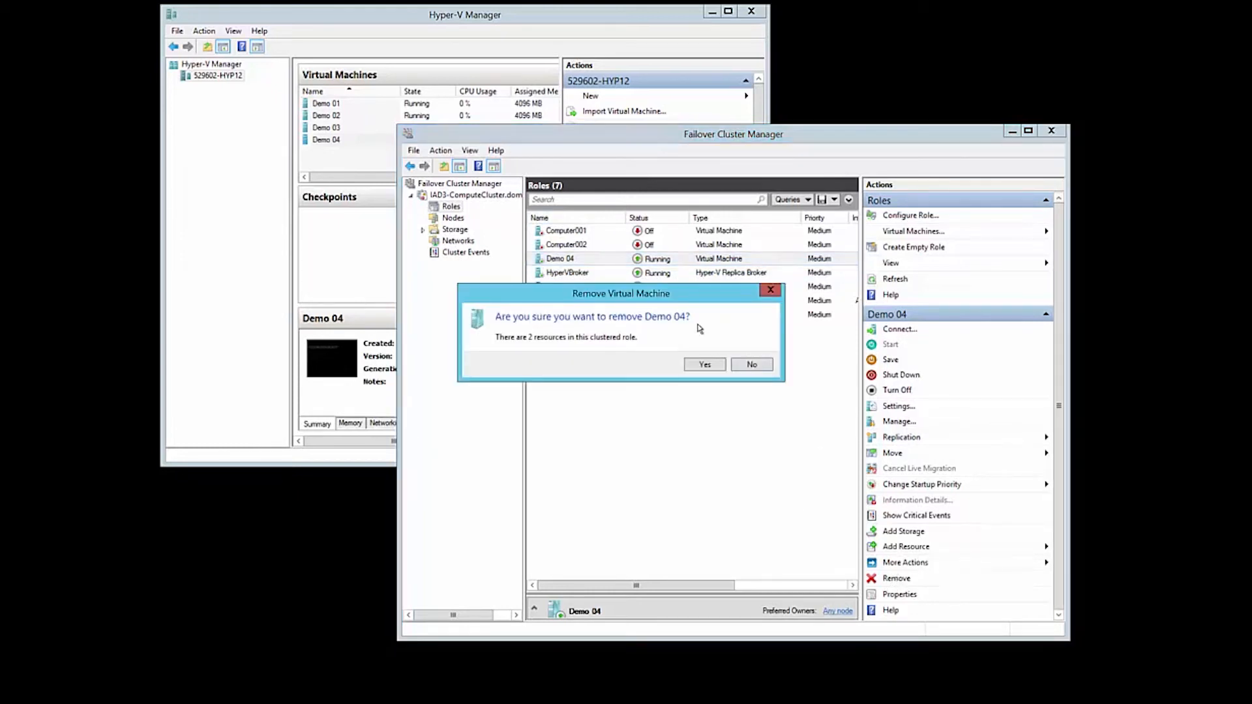
click(695, 369)
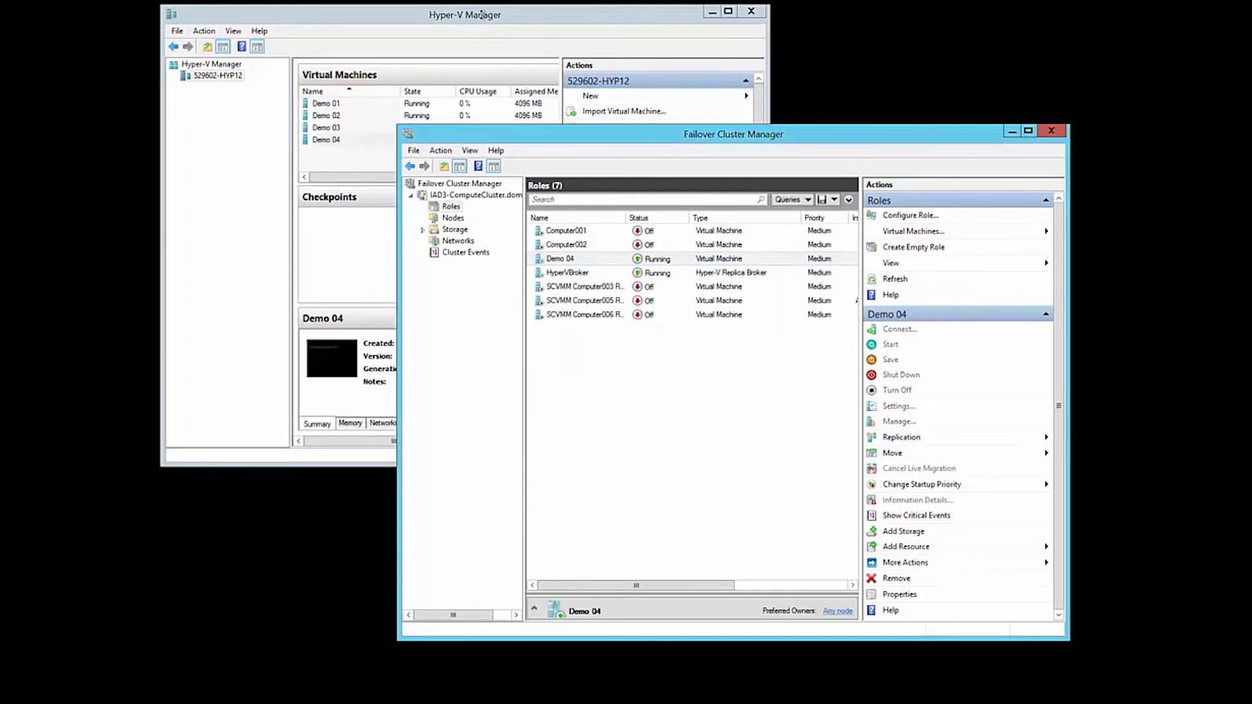
Switch back to Hyper-V Manager, refresh the host and open the Demo 04 settings to check which can be edited
click(478, 49)
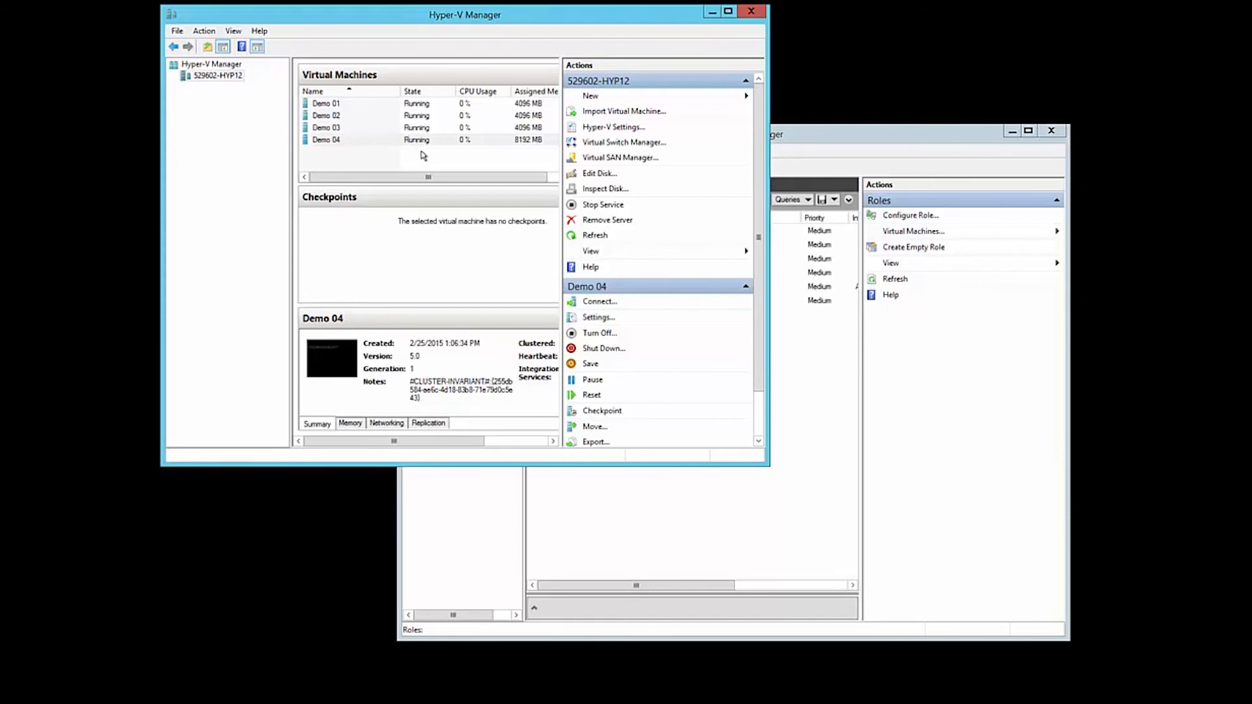
click(586, 237)
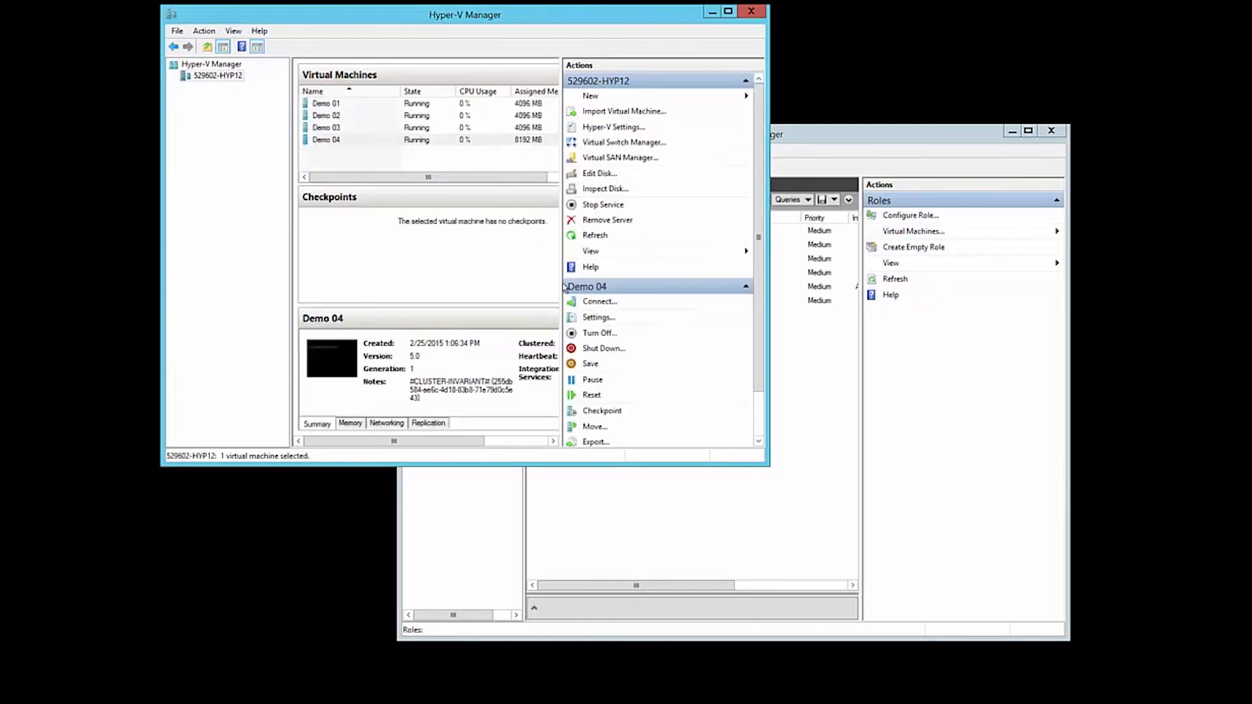
click(598, 318)
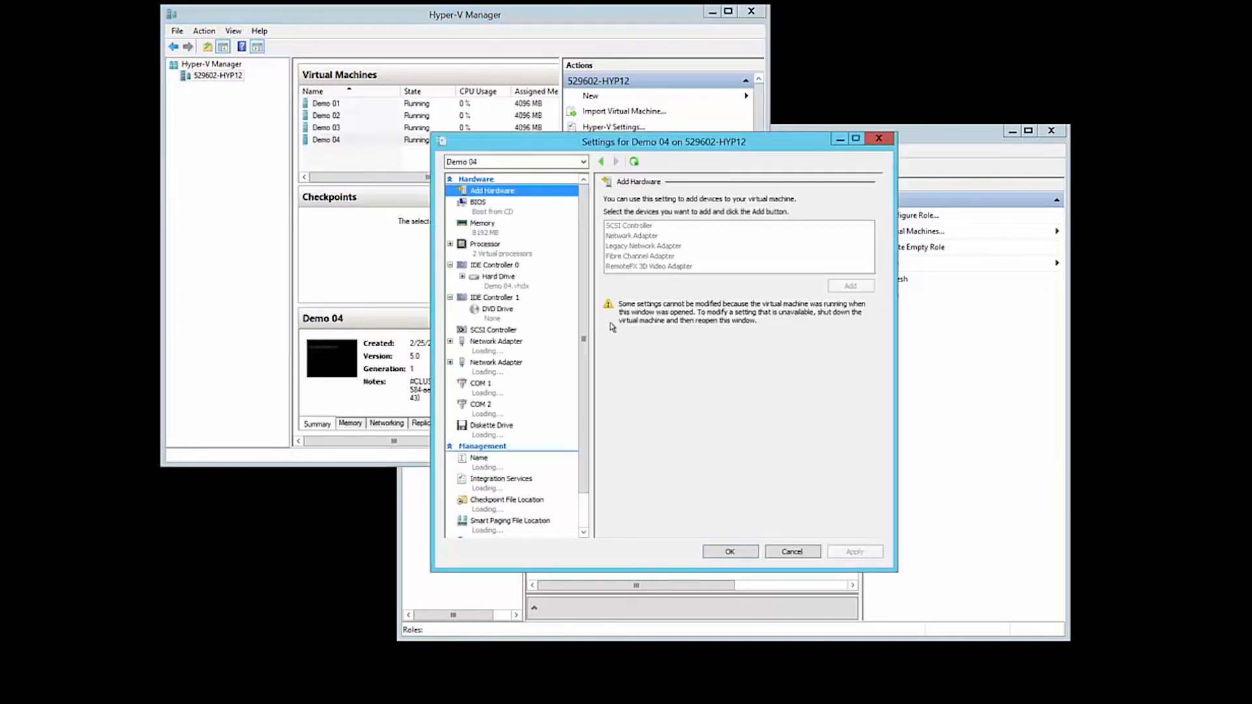